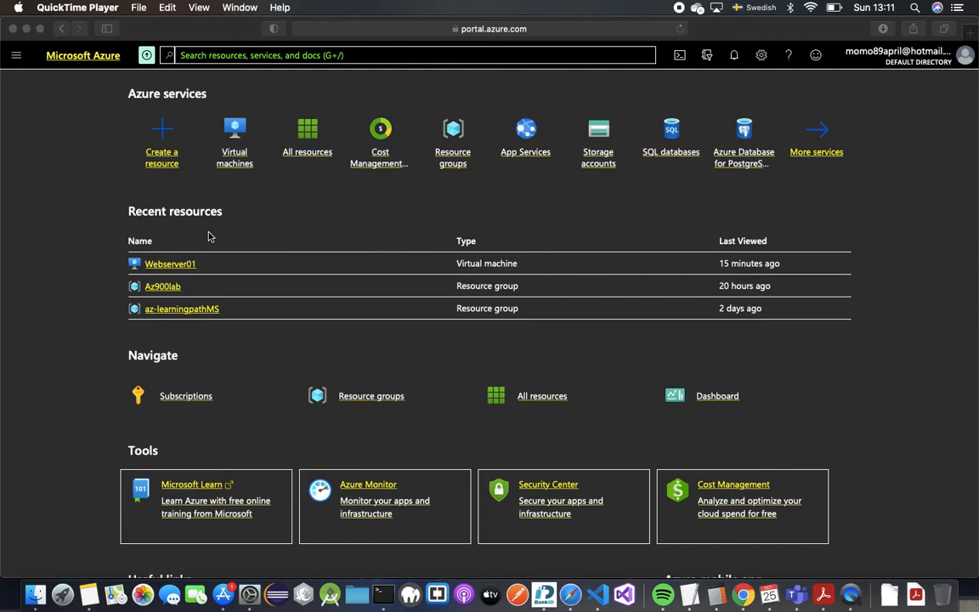
- Open Create a resource and browse the Networking offerings in the Azure Marketplace
click(187, 214)
click(157, 157)
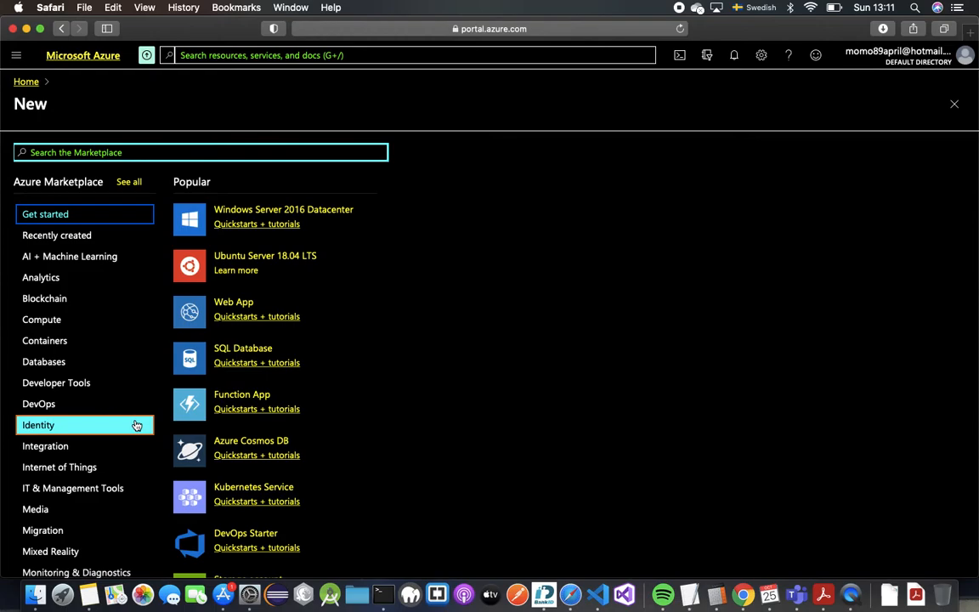
scroll(136, 508, down, 2)
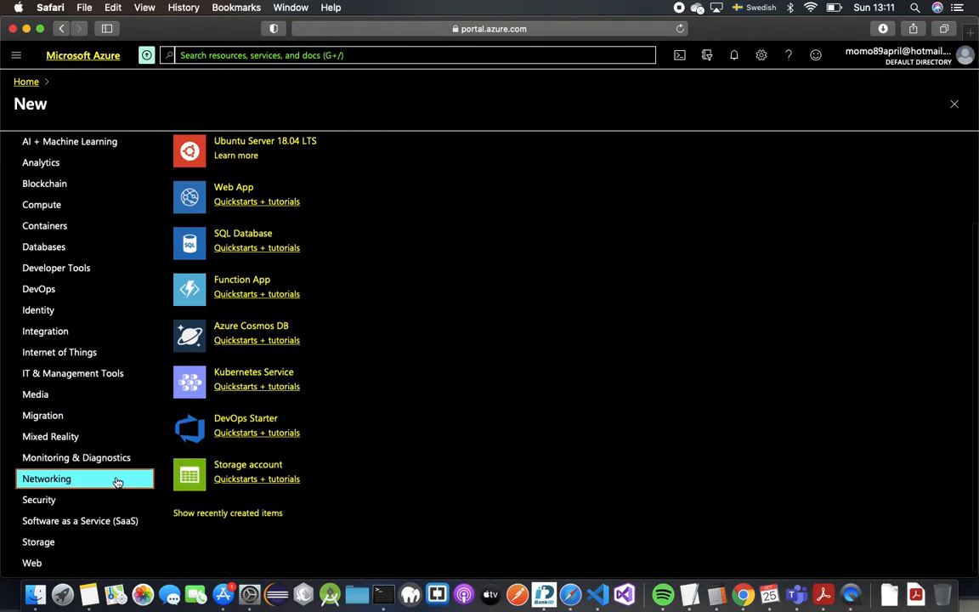
click(144, 479)
scroll(345, 323, up, 3)
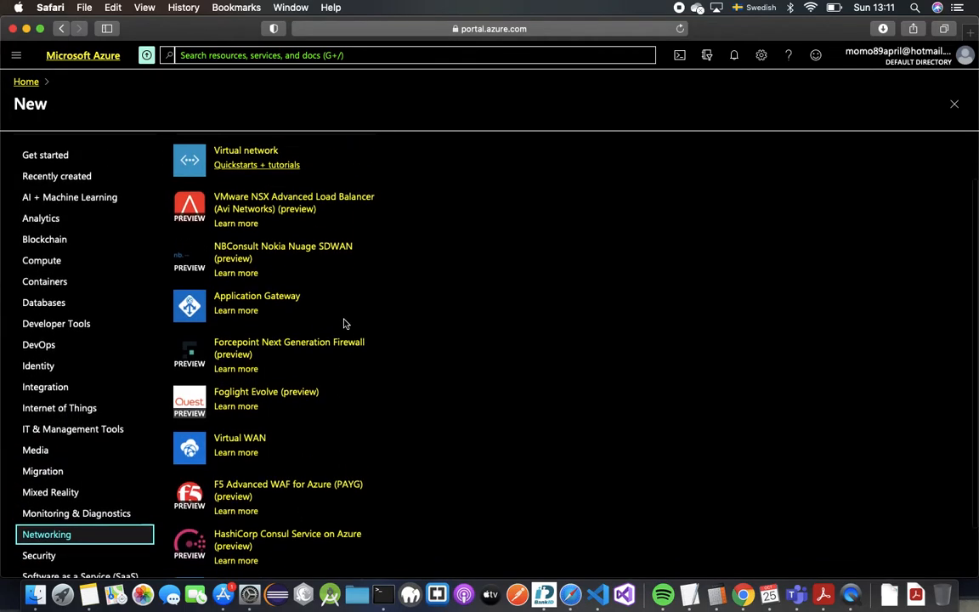
scroll(343, 322, down, 3)
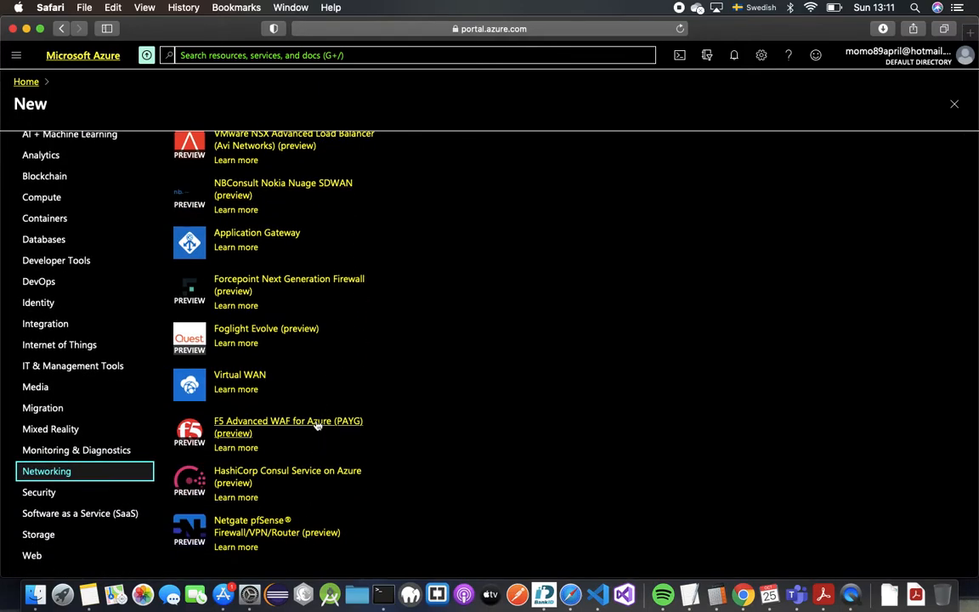
scroll(318, 421, up, 5)
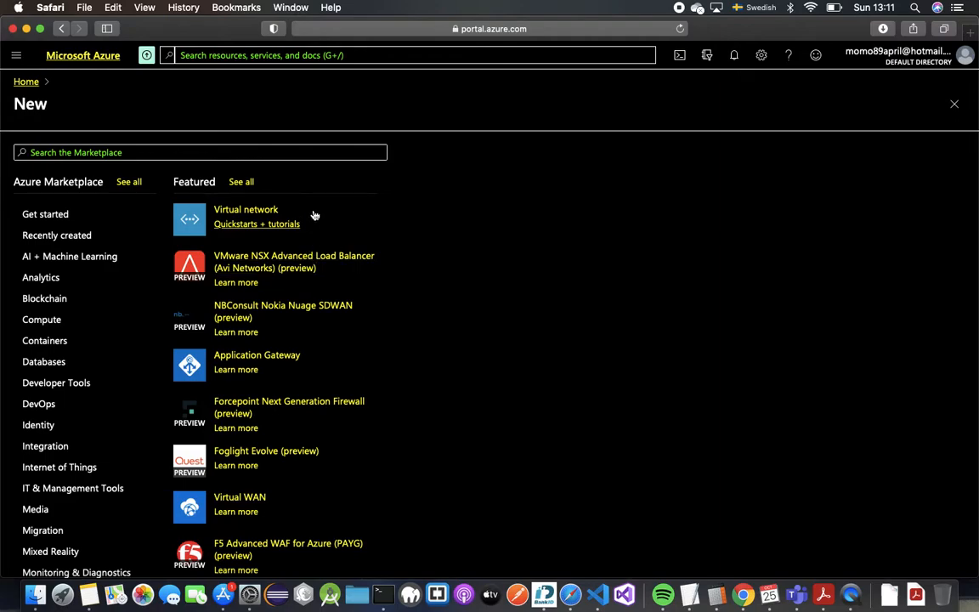
click(360, 56)
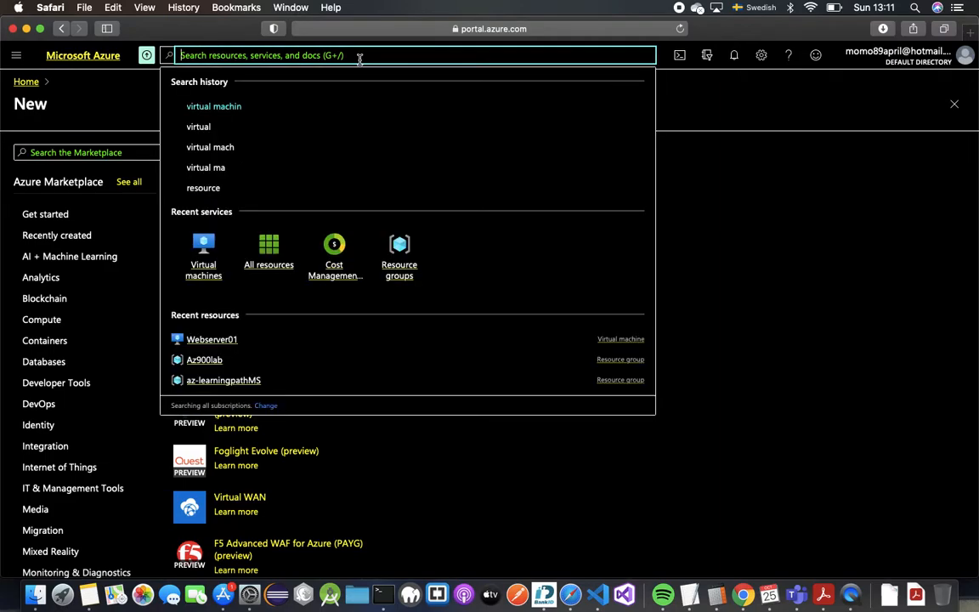
- Search 'load', open the Load balancers service and start adding a new load balancer
text(load)
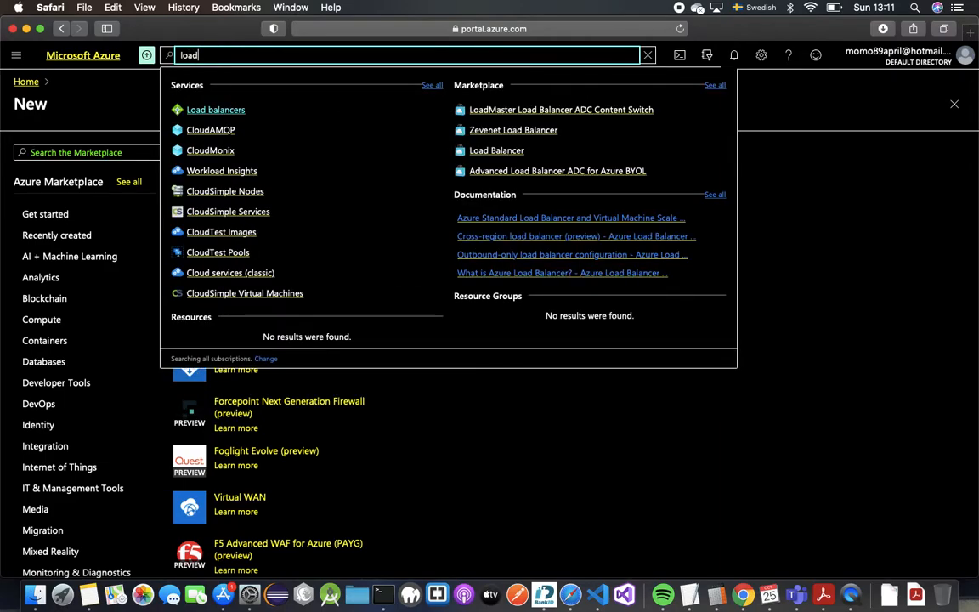
click(233, 108)
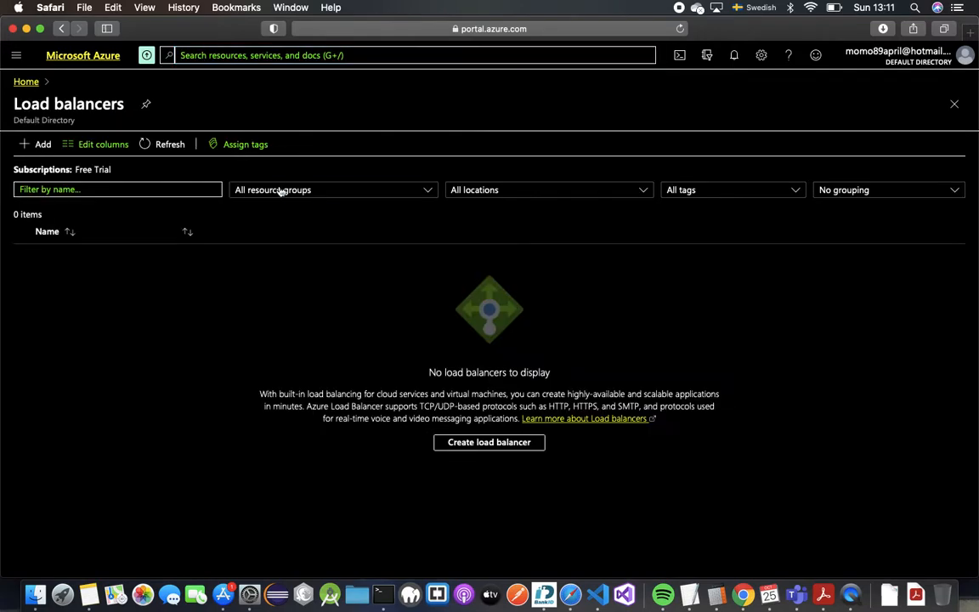
click(36, 145)
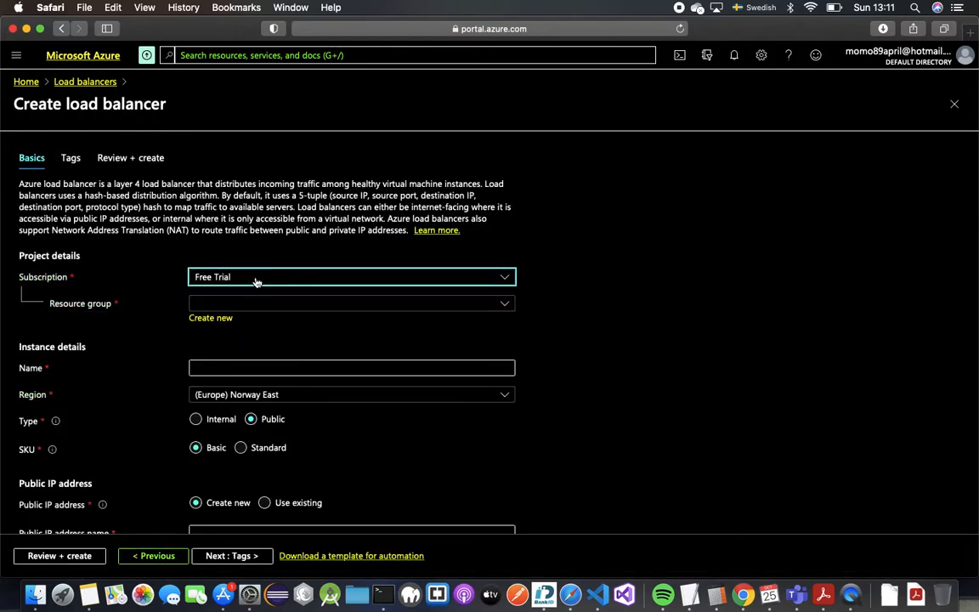
- Select Az900lab as the load balancer's resource group
click(246, 304)
click(246, 304)
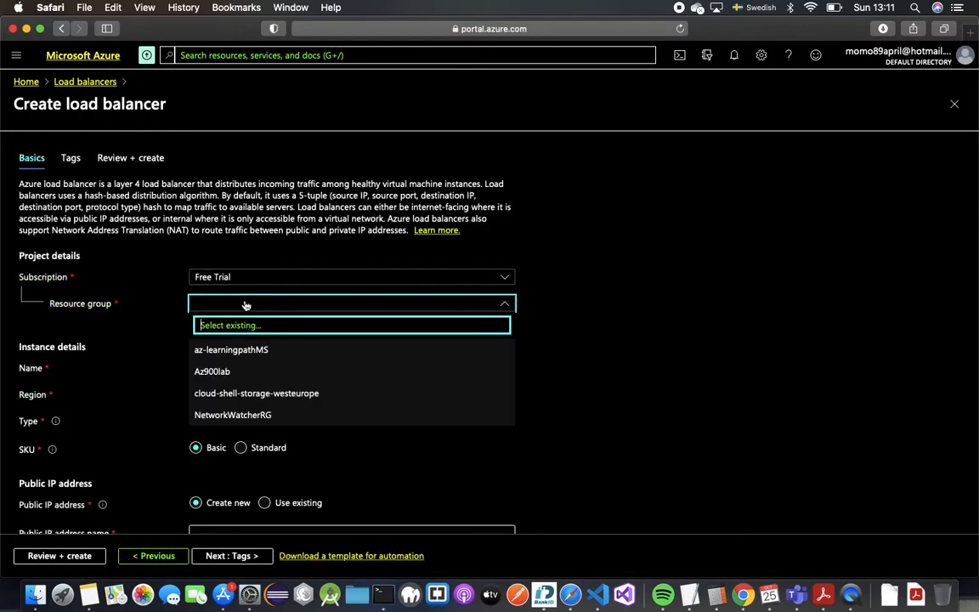
click(264, 359)
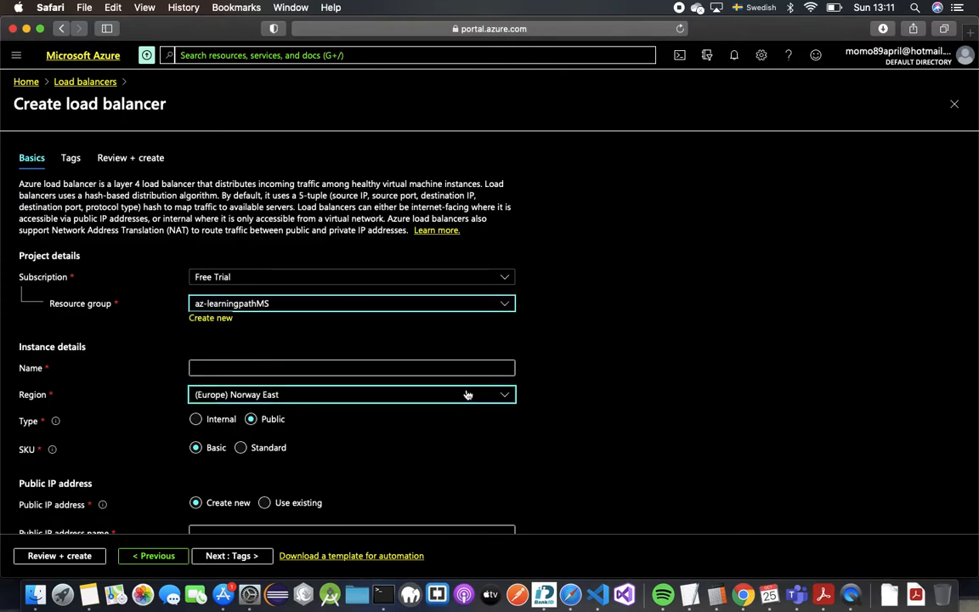
click(412, 308)
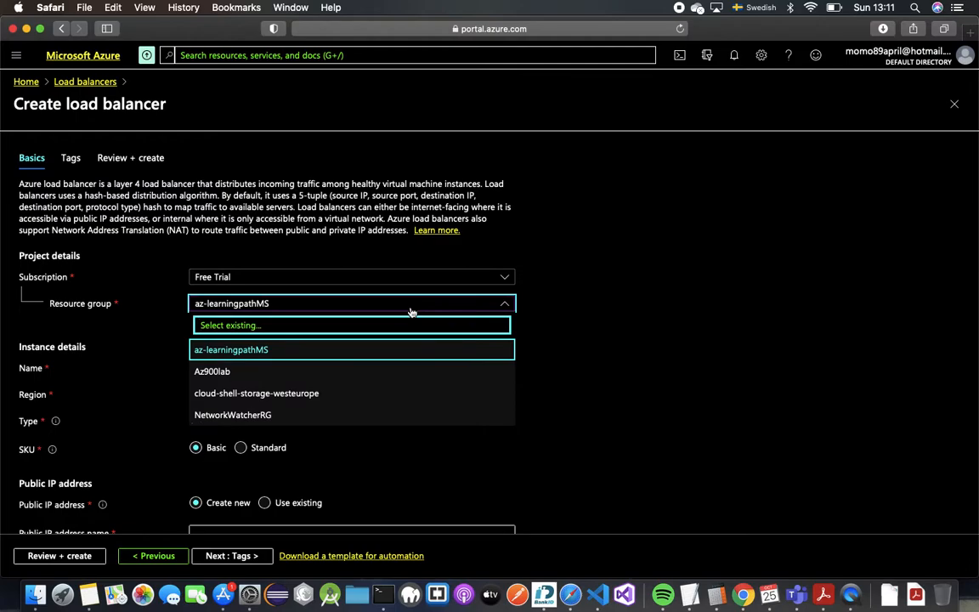
click(410, 373)
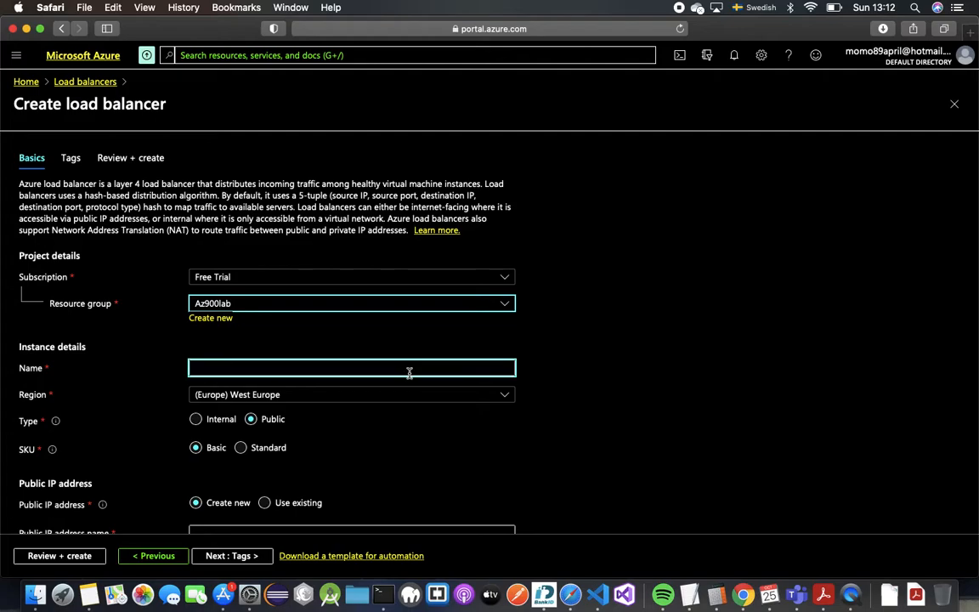
scroll(408, 382, down, 1)
scroll(408, 390, down, 1)
- Name the load balancer Load-Balancer-AZ900
click(396, 316)
text(Load)
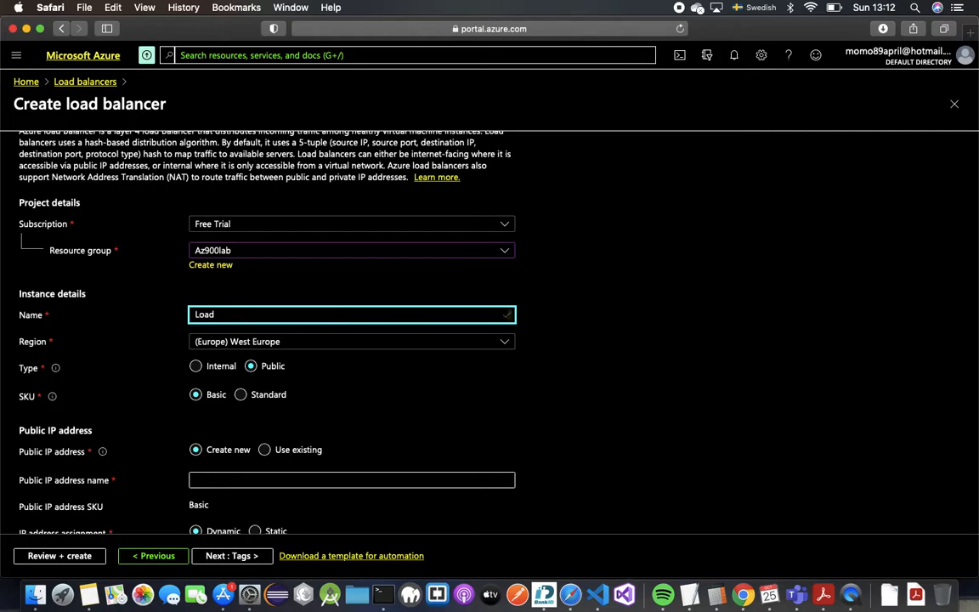
text(-)
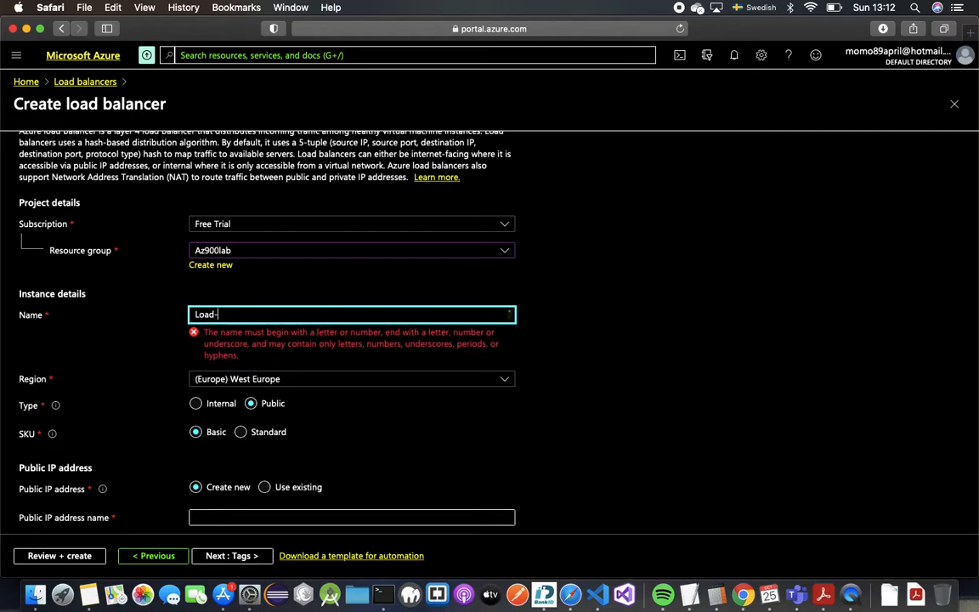
text(Balancer)
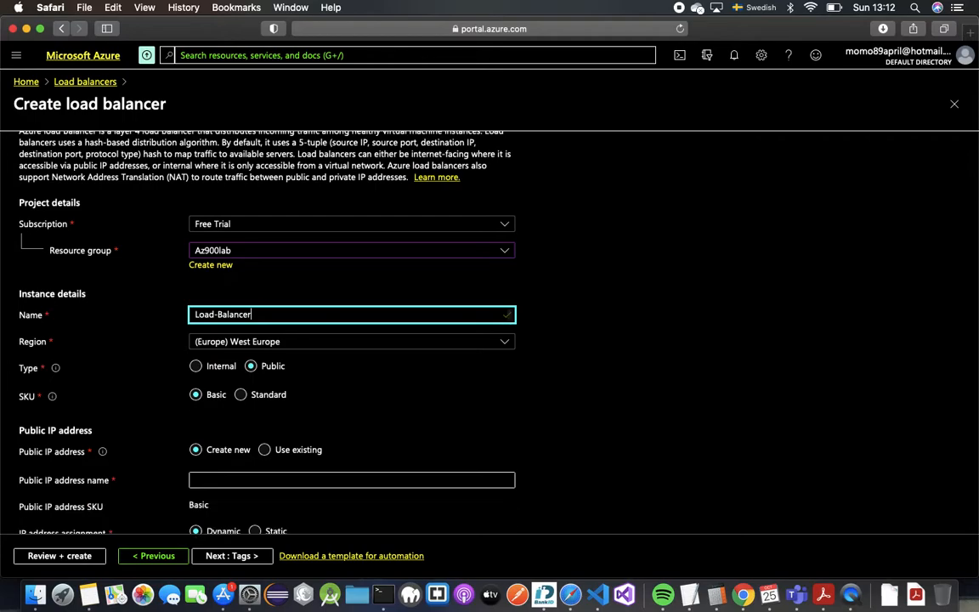
text(-1)
text(z)
key(BackSpace)
key(BackSpace)
text(az)
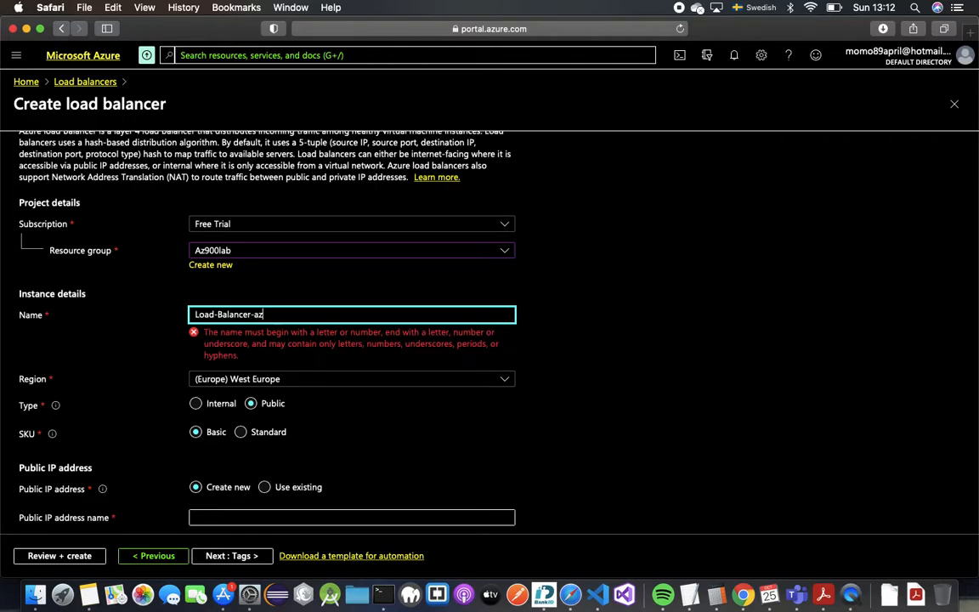
key(BackSpace)
key(BackSpace)
key(BackSpace)
text(-AZ900)
scroll(377, 350, down, 2)
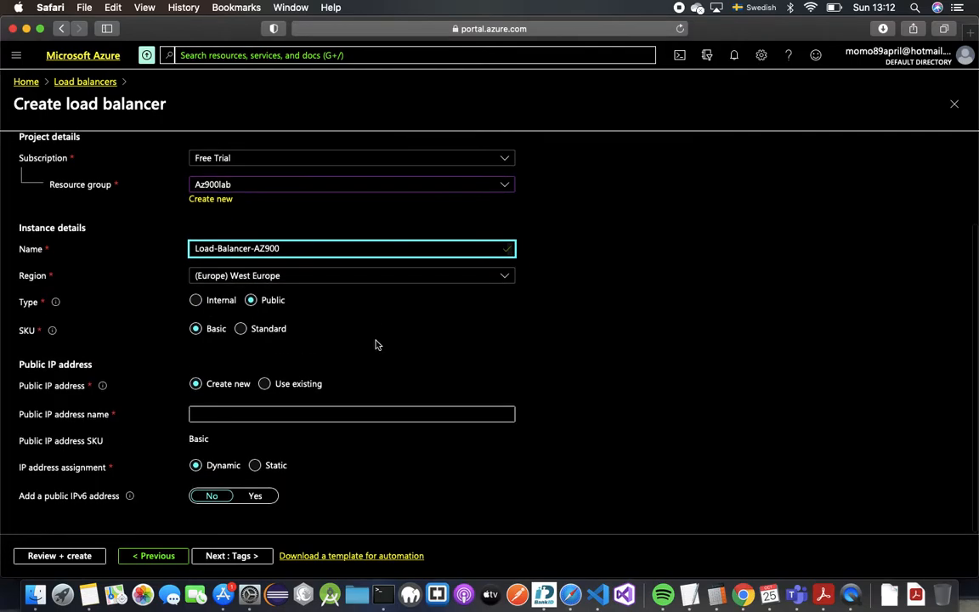
scroll(255, 348, up, 1)
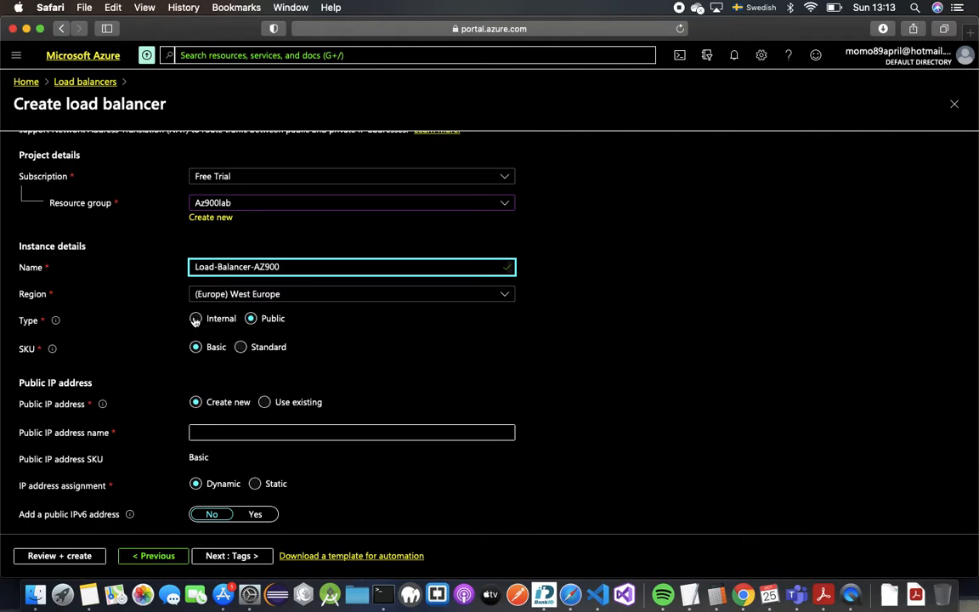
- Choose the Standard SKU and name the new public IP address LoadBalancer-PIP
click(240, 347)
scroll(263, 374, down, 3)
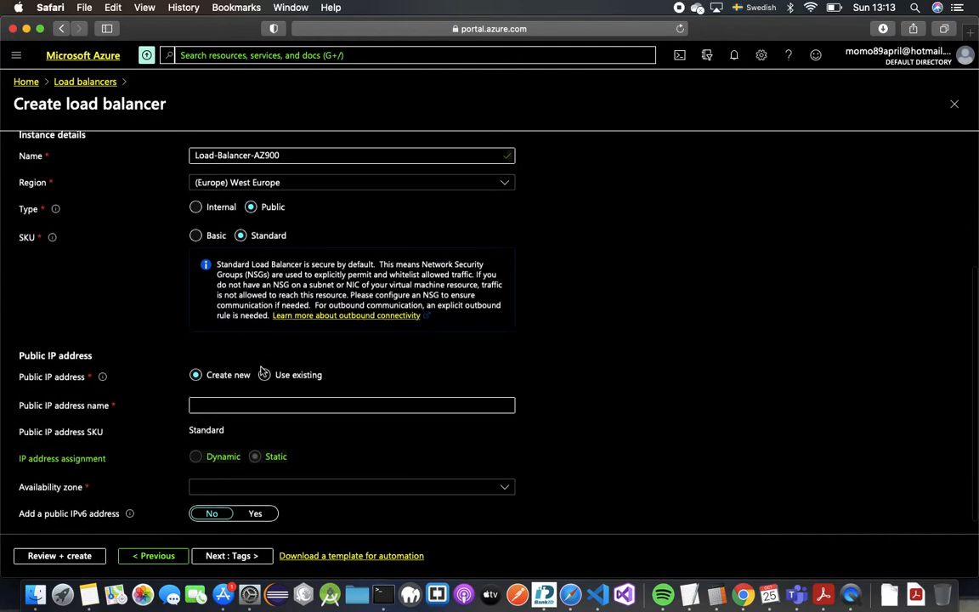
scroll(262, 374, down, 1)
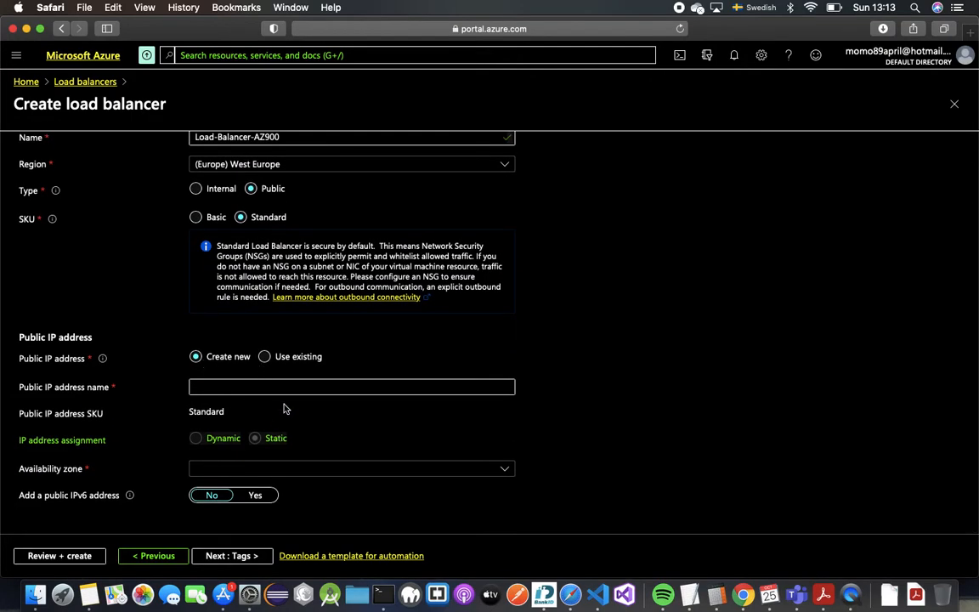
click(286, 384)
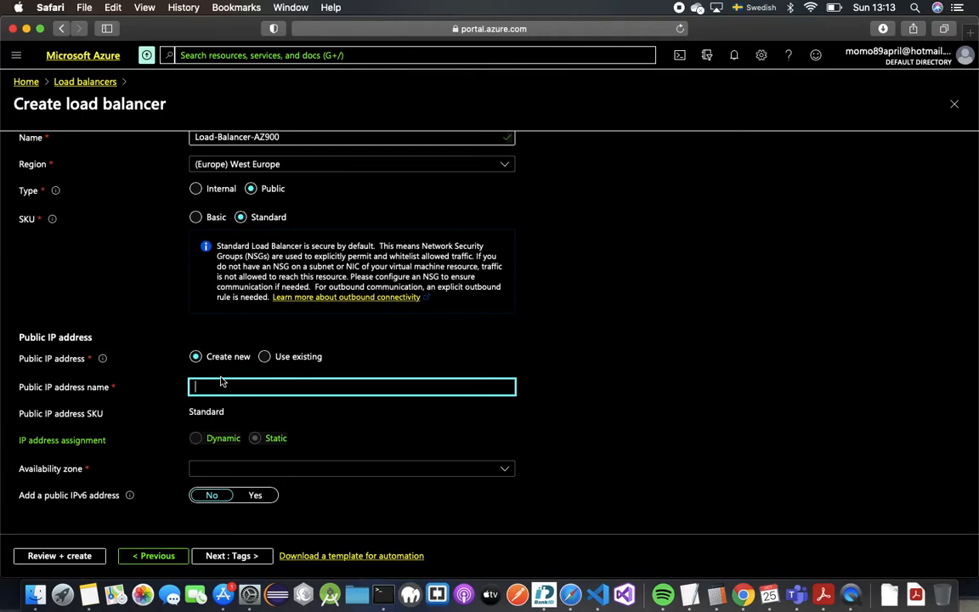
text(LoadBalancer-PIP)
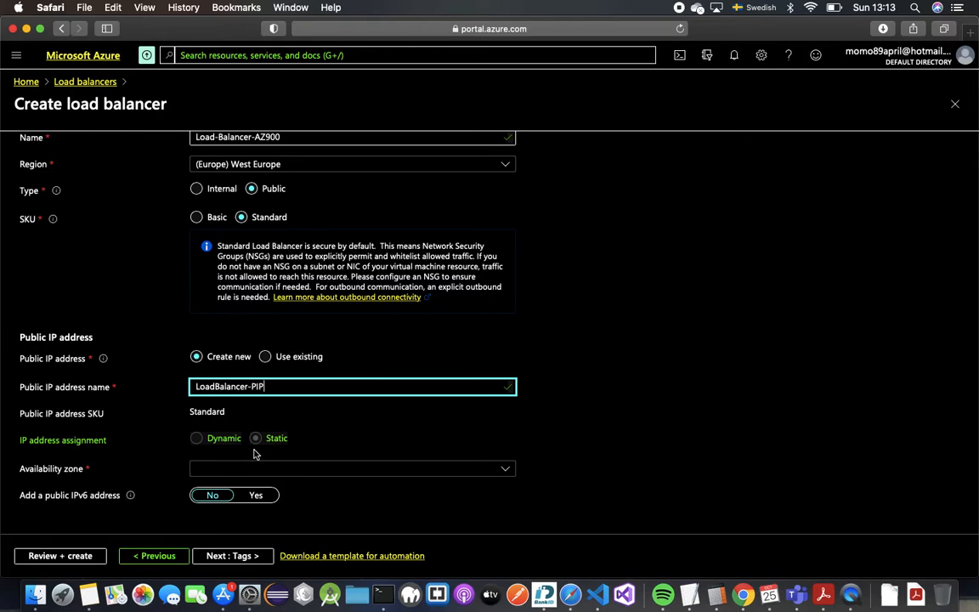
- Set the public IP's availability zone to Zone-redundant and proceed to the Tags tab
click(204, 445)
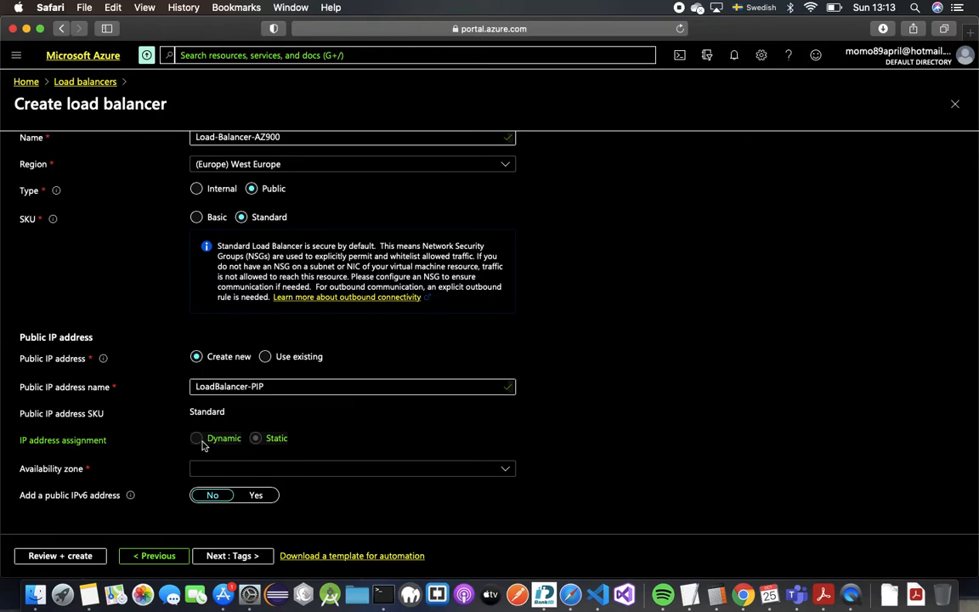
double_click(261, 441)
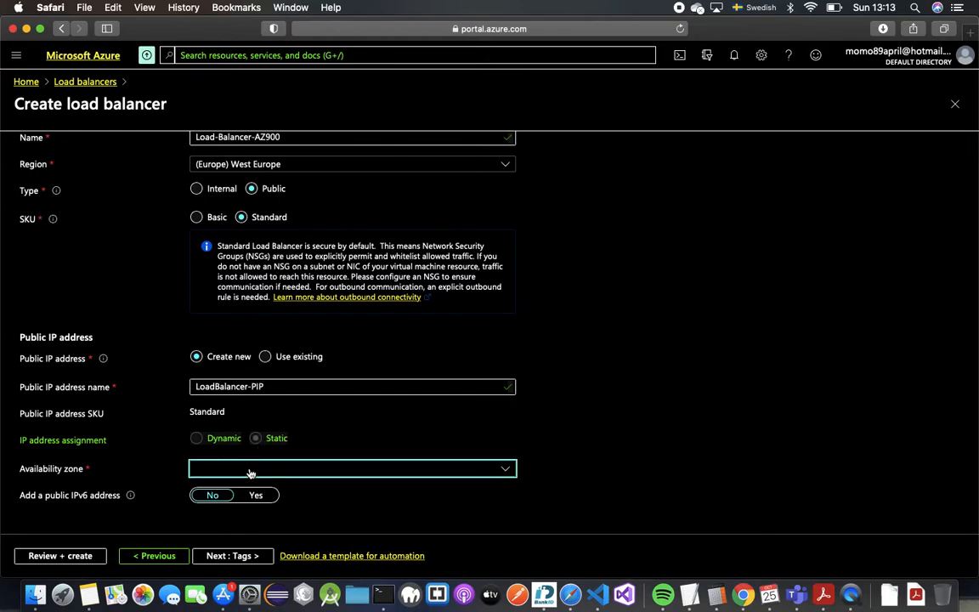
scroll(251, 472, up, 1)
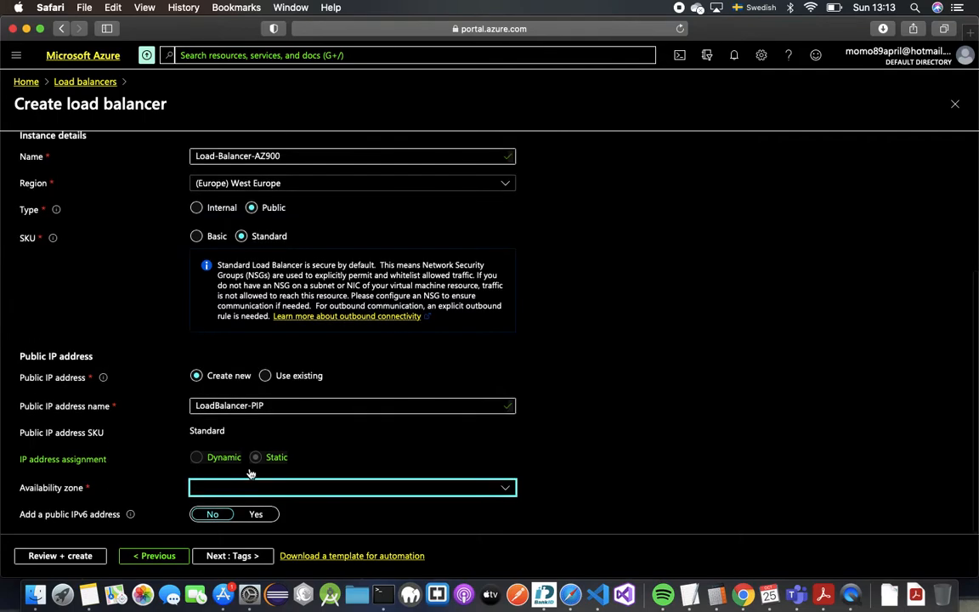
click(284, 489)
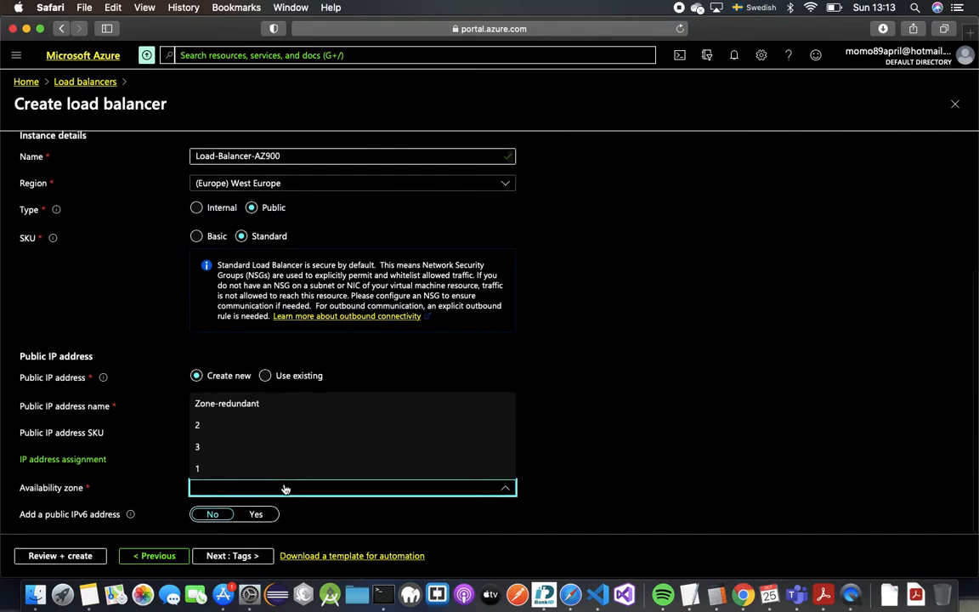
click(291, 404)
scroll(308, 463, down, 1)
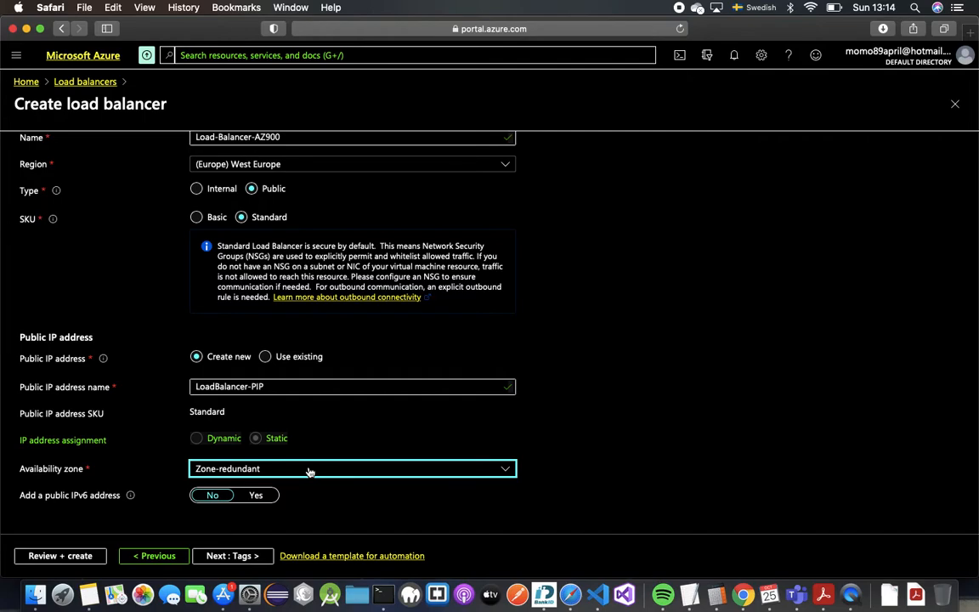
click(255, 557)
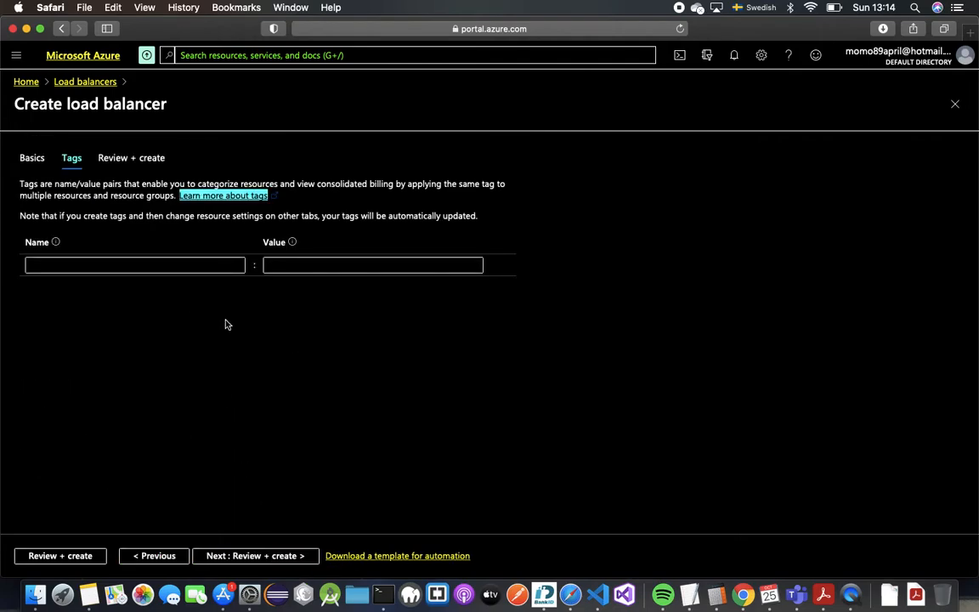
- Add the tag Name = Load-Balancer-AZ900
click(209, 264)
text(Name)
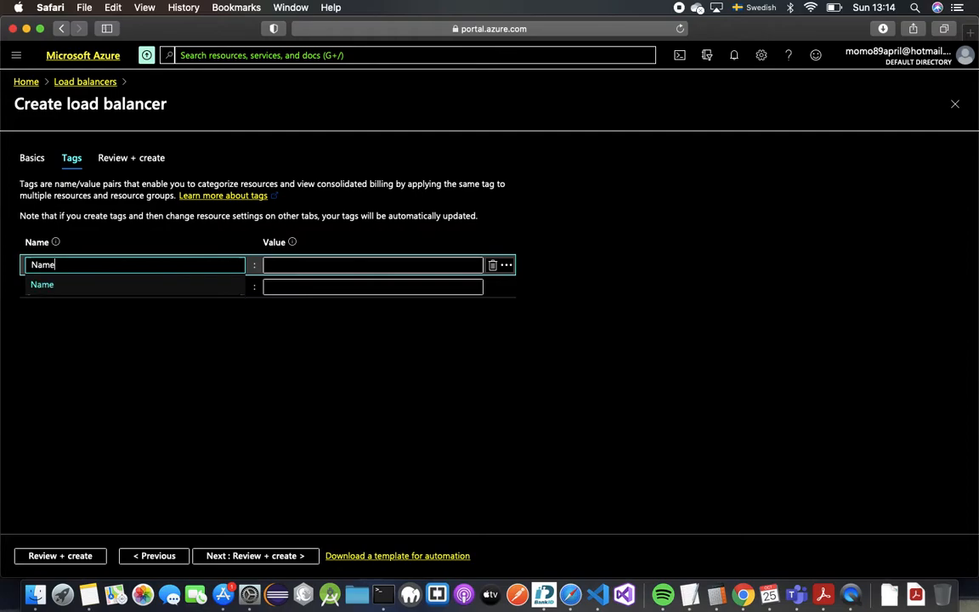
key(Tab)
text(Loadb)
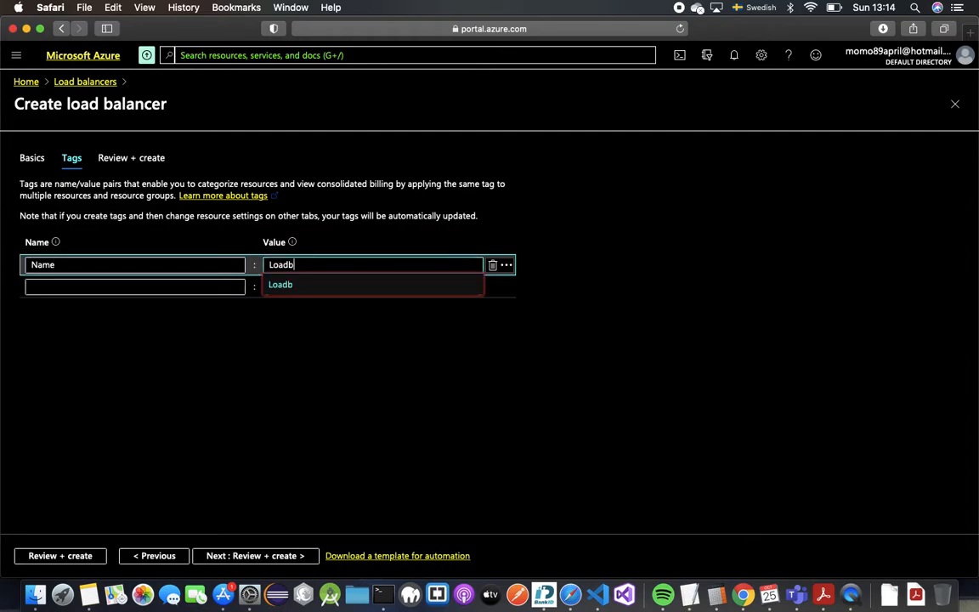
key(BackSpace)
text(-Balancer-AZ900)
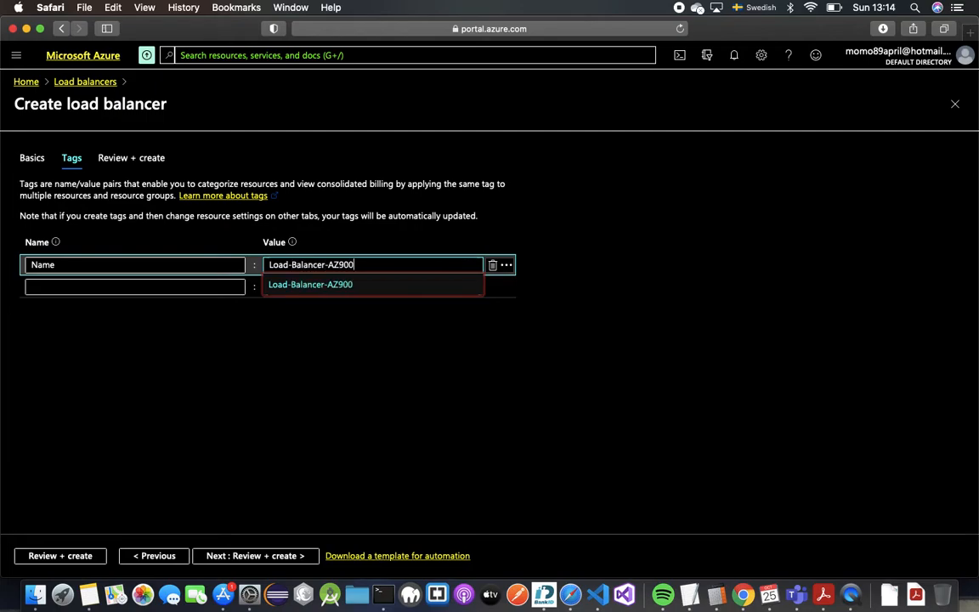
key(Tab)
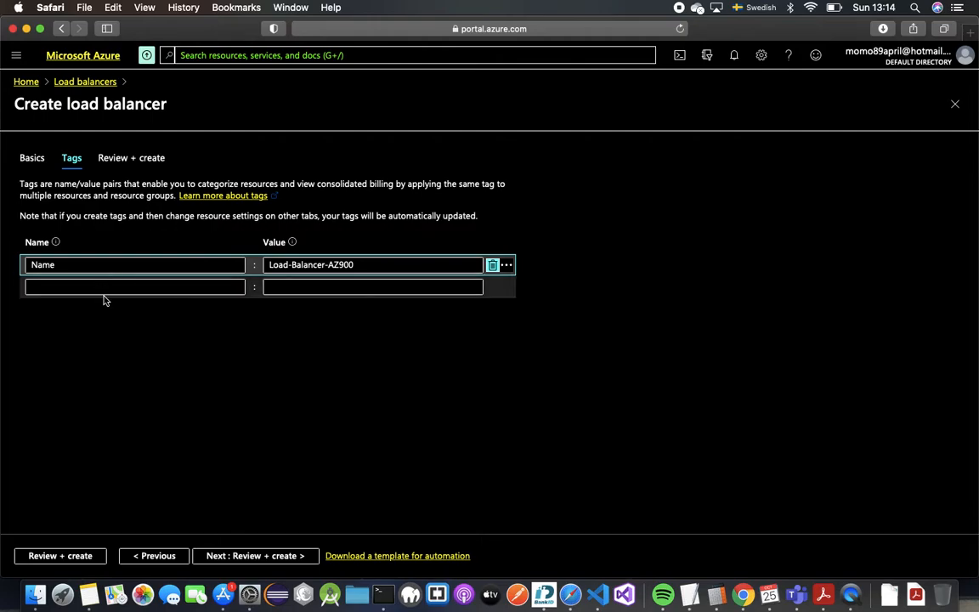
- Add the tag Tag = AZ900 and proceed to Review + create
click(134, 285)
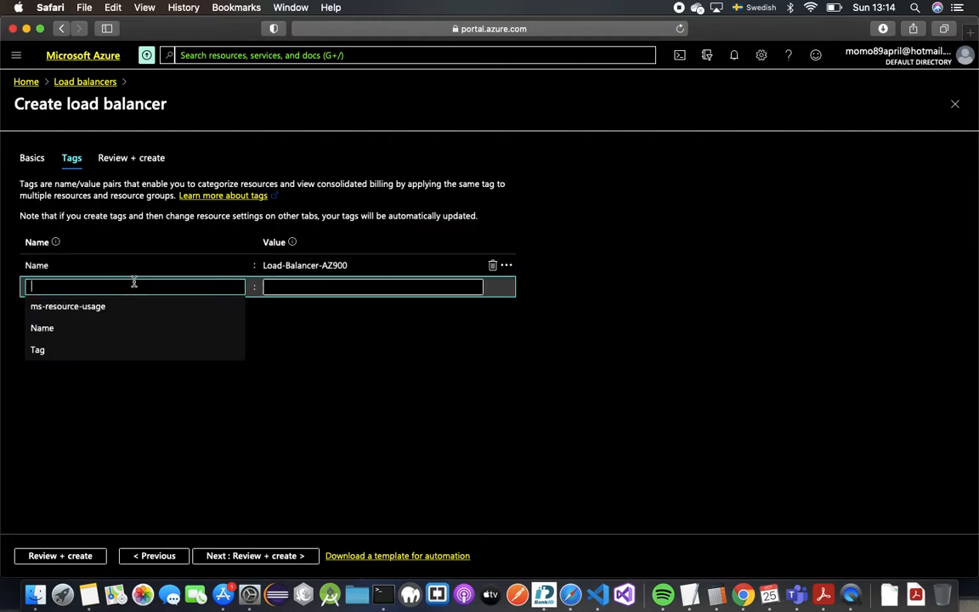
text(Tag)
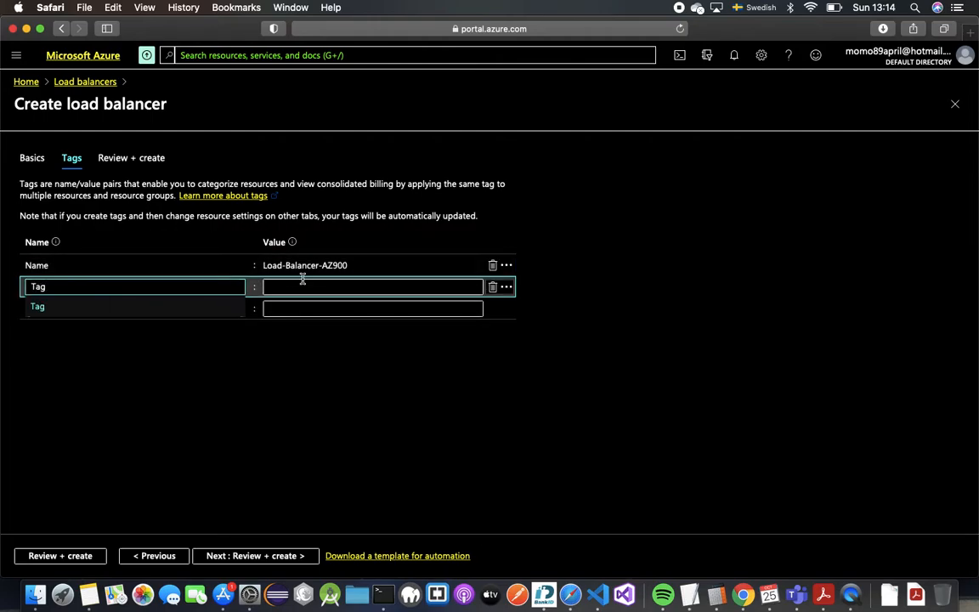
click(301, 282)
text(A)
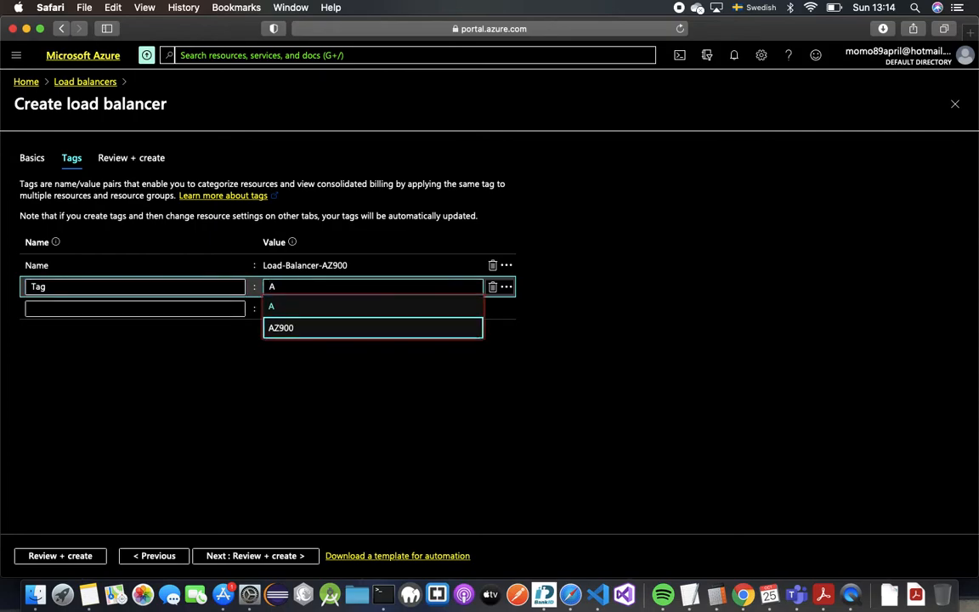
click(281, 327)
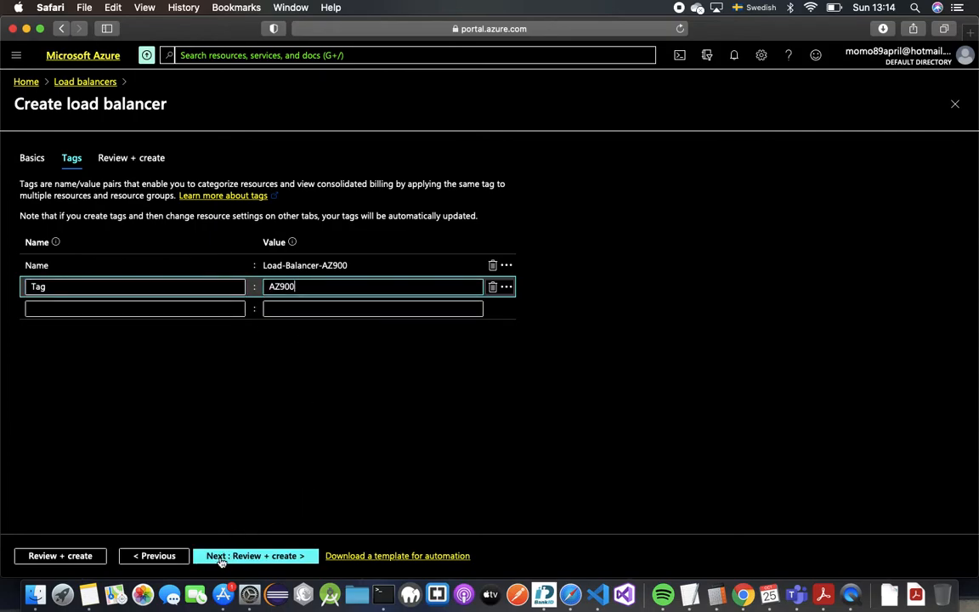
click(219, 557)
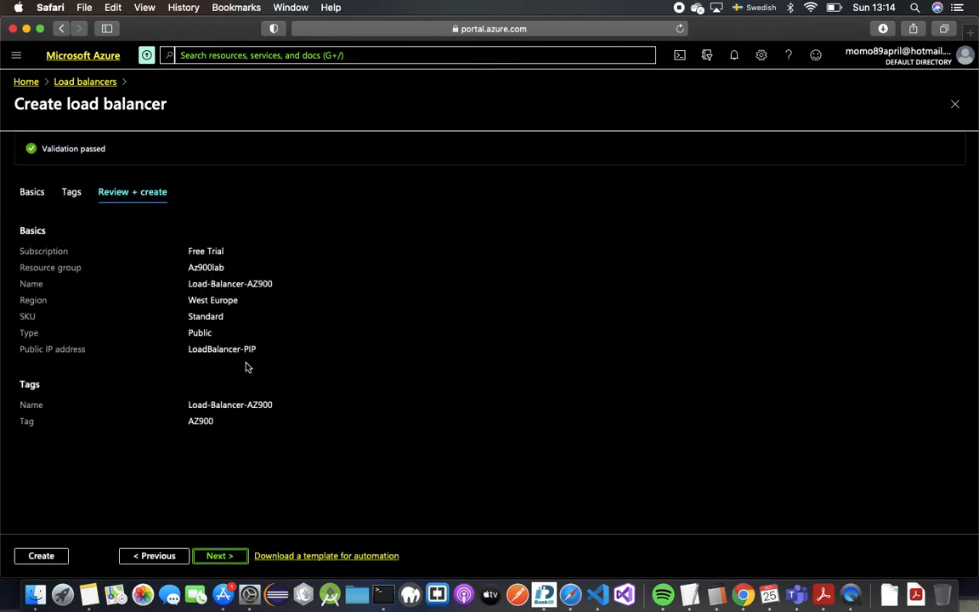
- Create the validated Load-Balancer-AZ900 in Az900lab and wait for deployment success
click(63, 558)
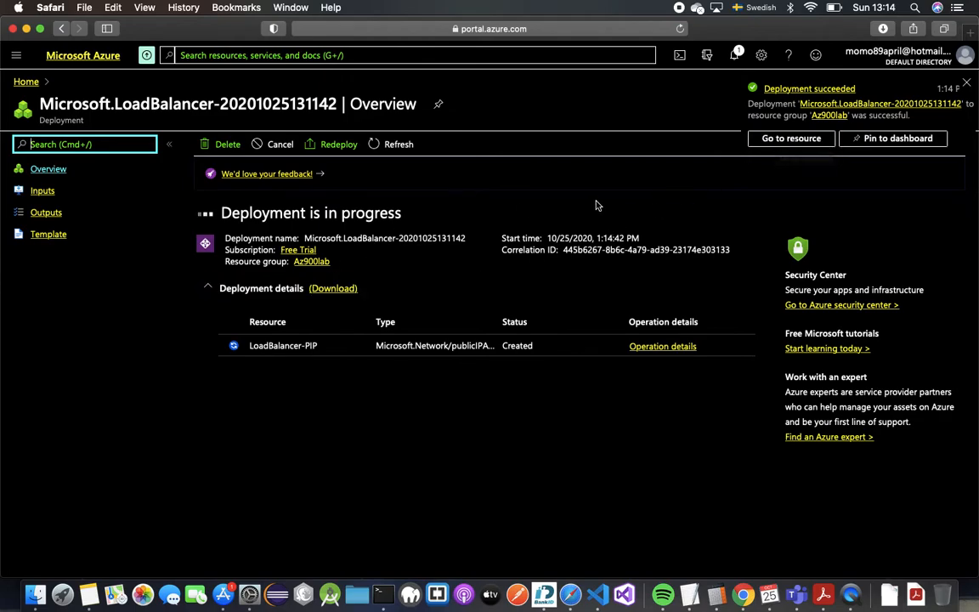
- Go to Load-Balancer-AZ900, review its LoadBalancerFrontEnd frontend IP, then open Backend pools
click(793, 138)
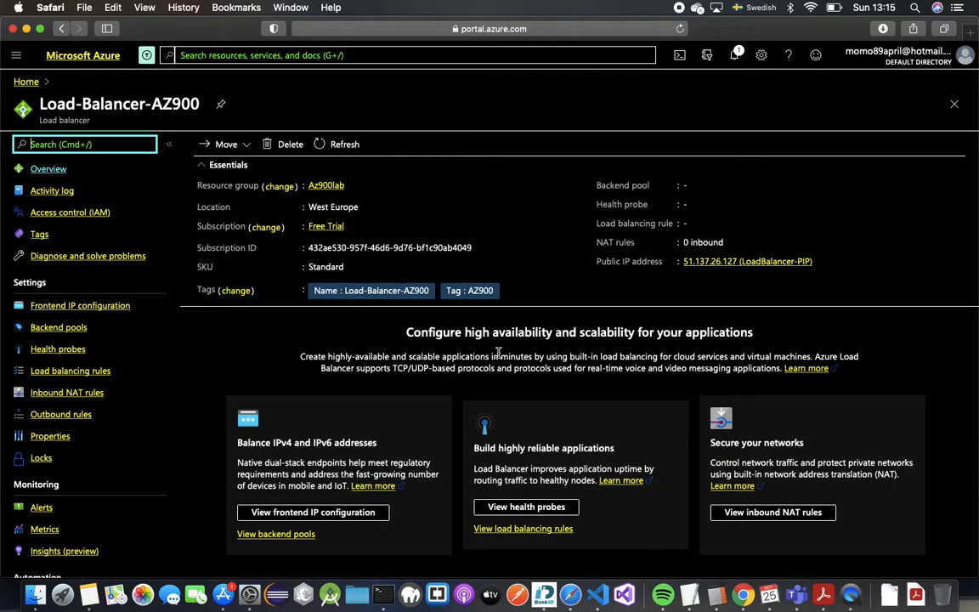
click(99, 310)
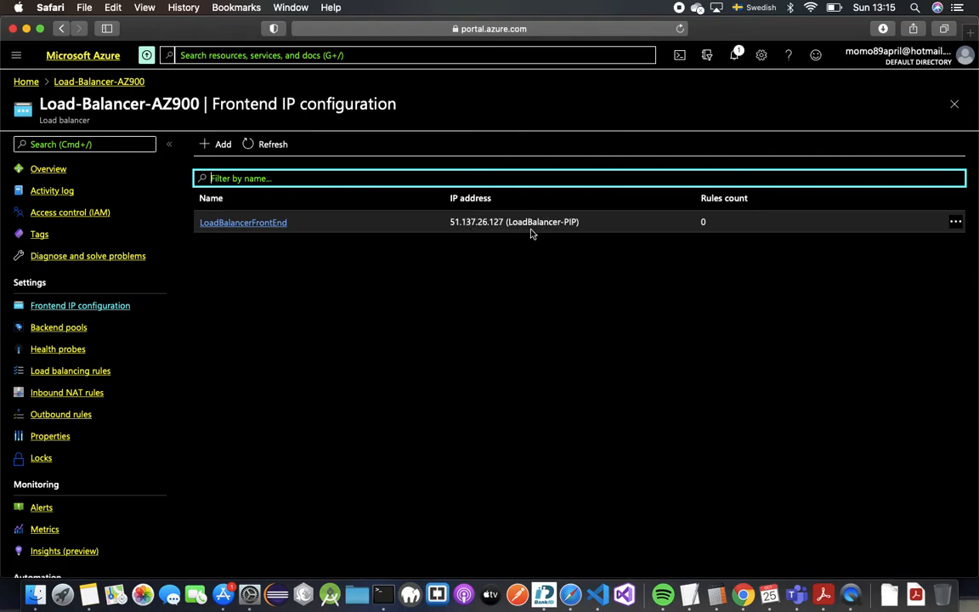
click(89, 329)
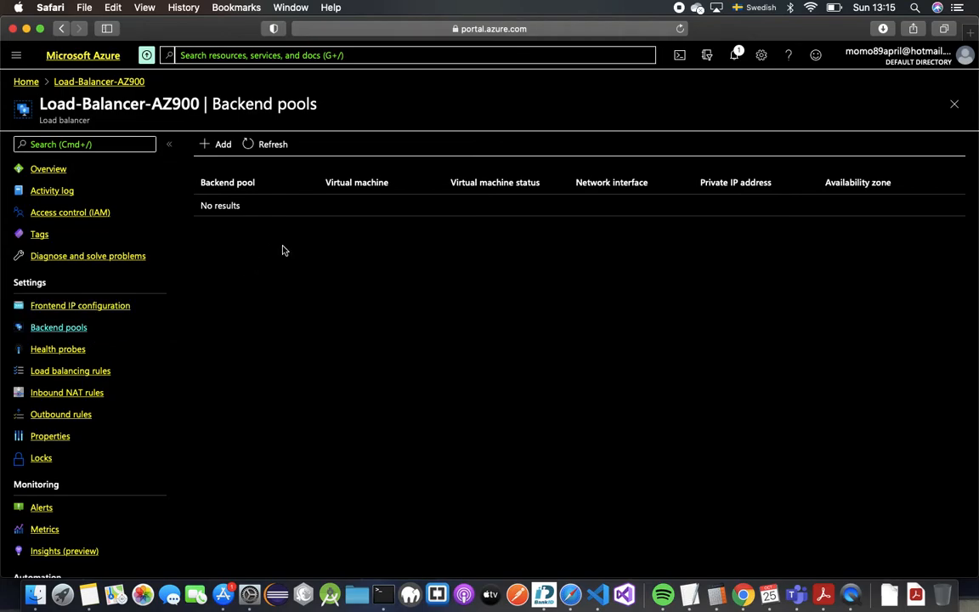
- Add backend pool LoadBalancerBackendPool on virtual network Az900VNET (Az900lab)
click(224, 146)
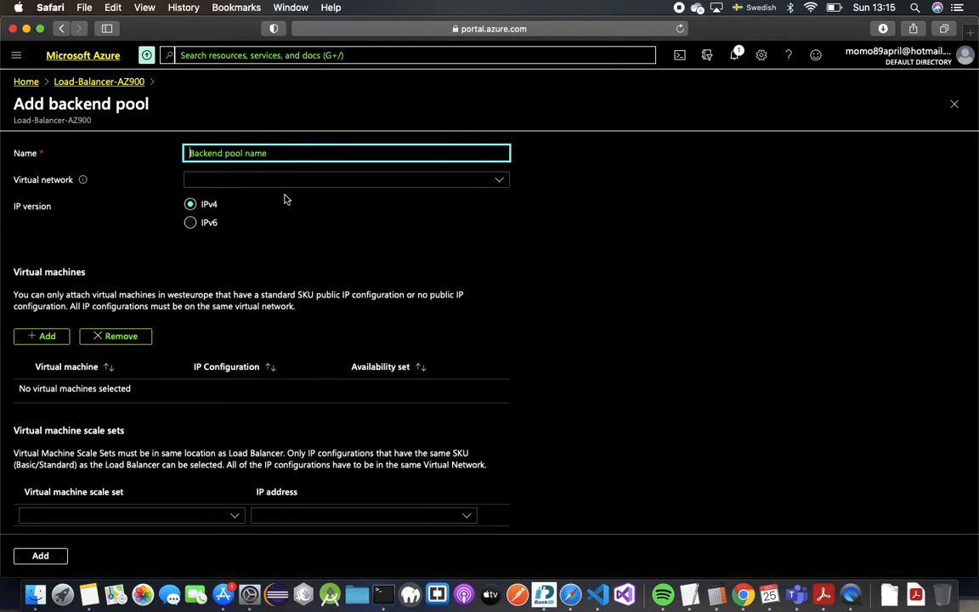
text(LoadBalancerBackend)
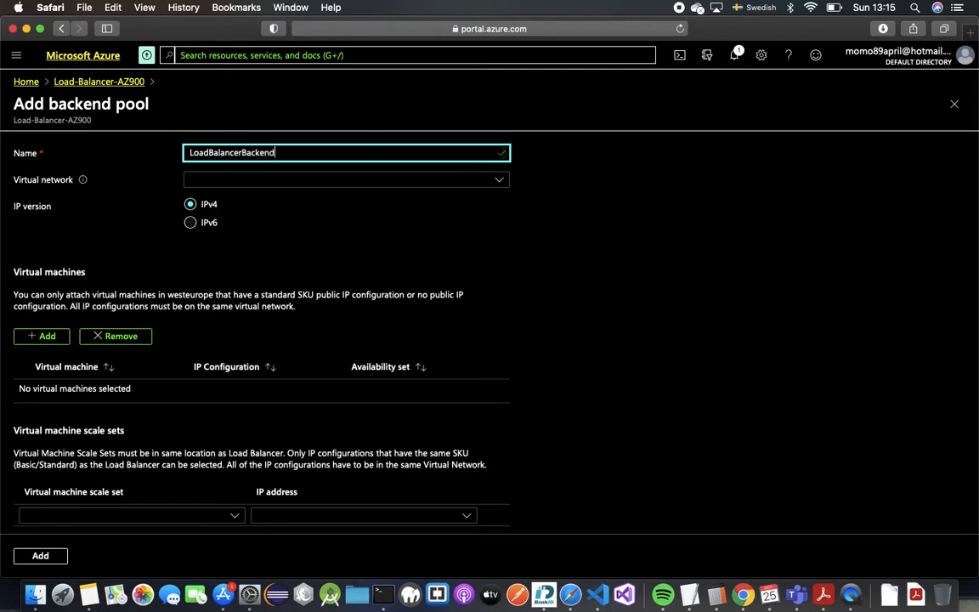
key(BackSpace)
click(291, 184)
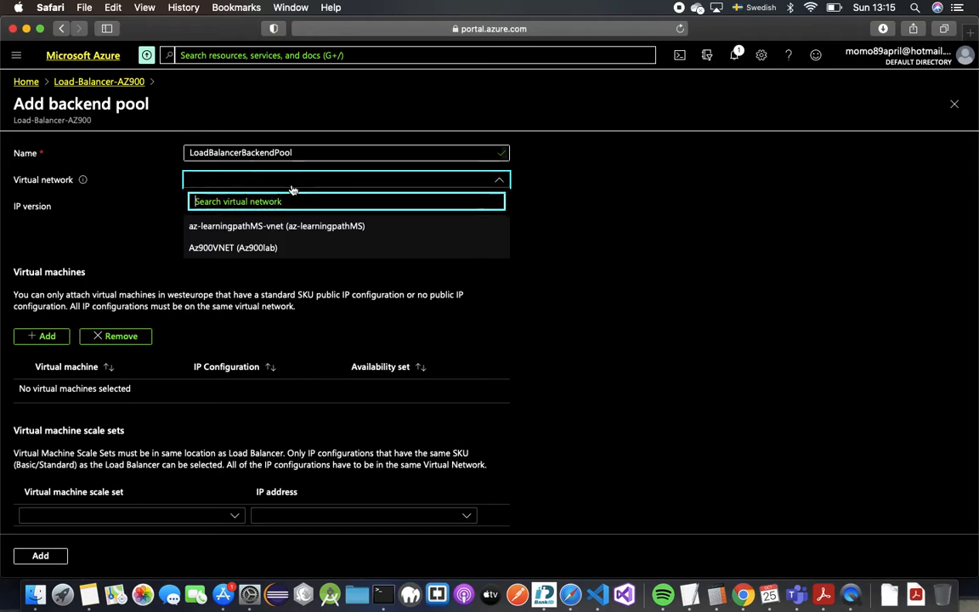
click(296, 247)
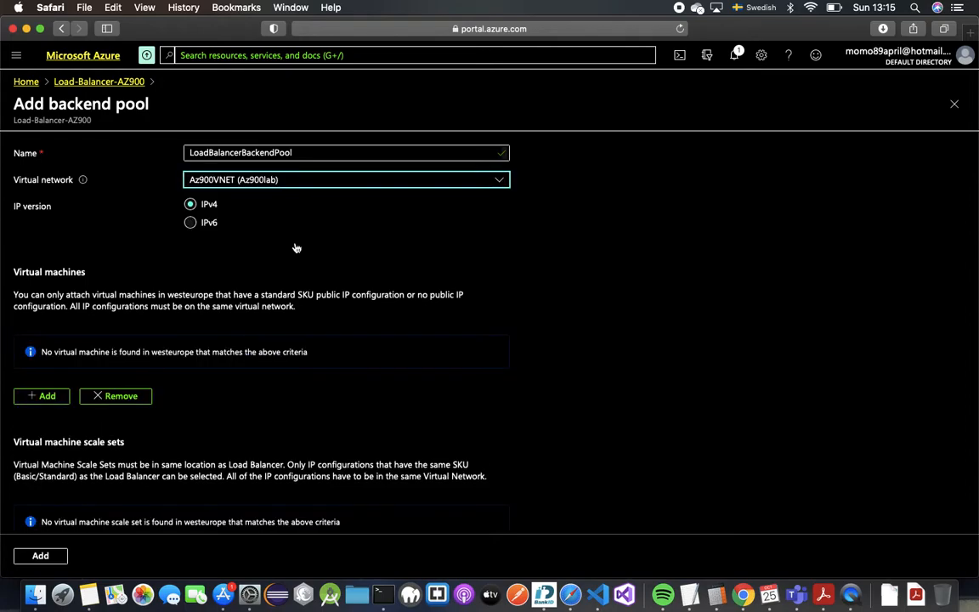
scroll(197, 289, down, 1)
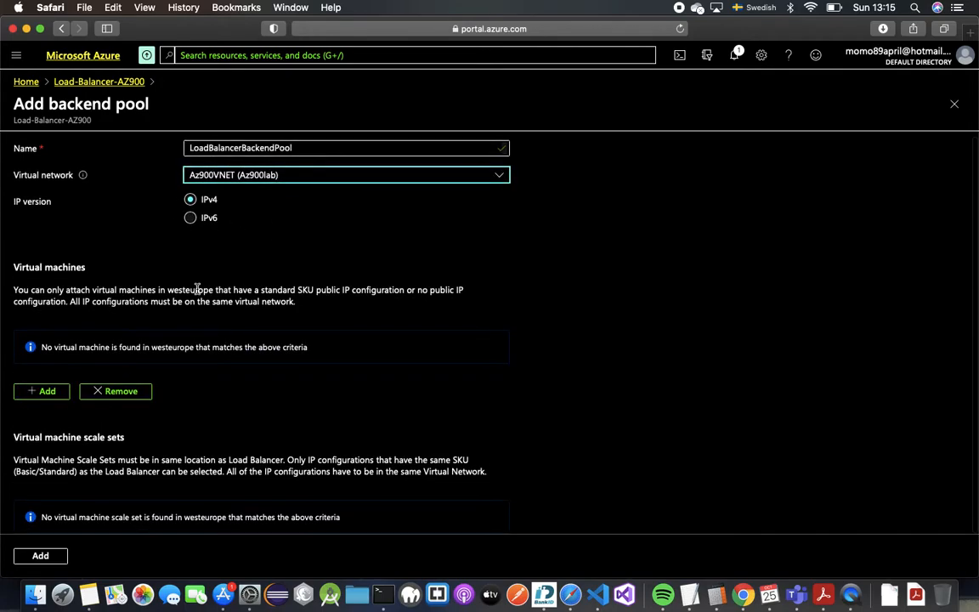
click(68, 556)
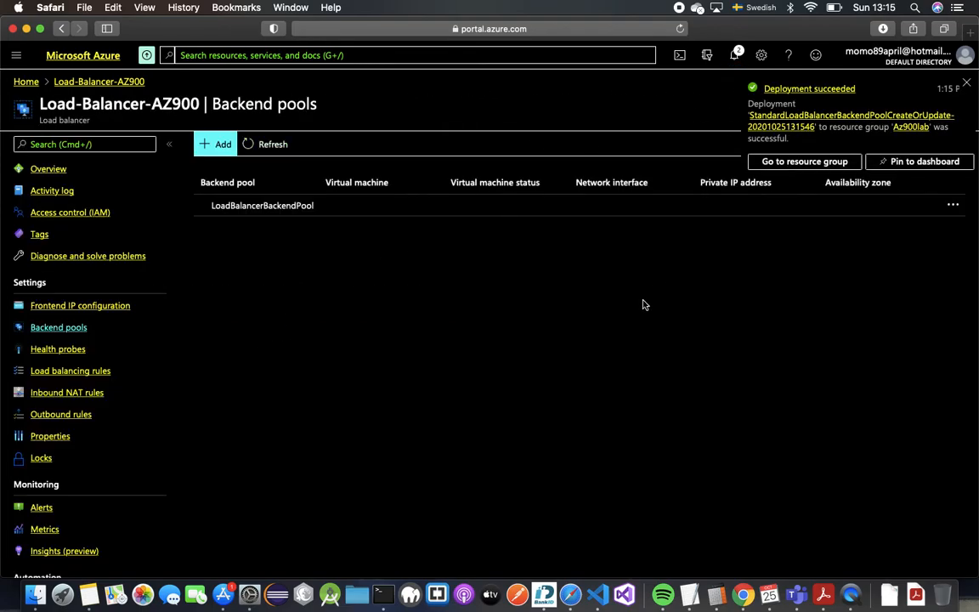
- Add TCP health probe Health-Probe-LoadBalancer on port 80, interval 5, unhealthy threshold 2
click(76, 357)
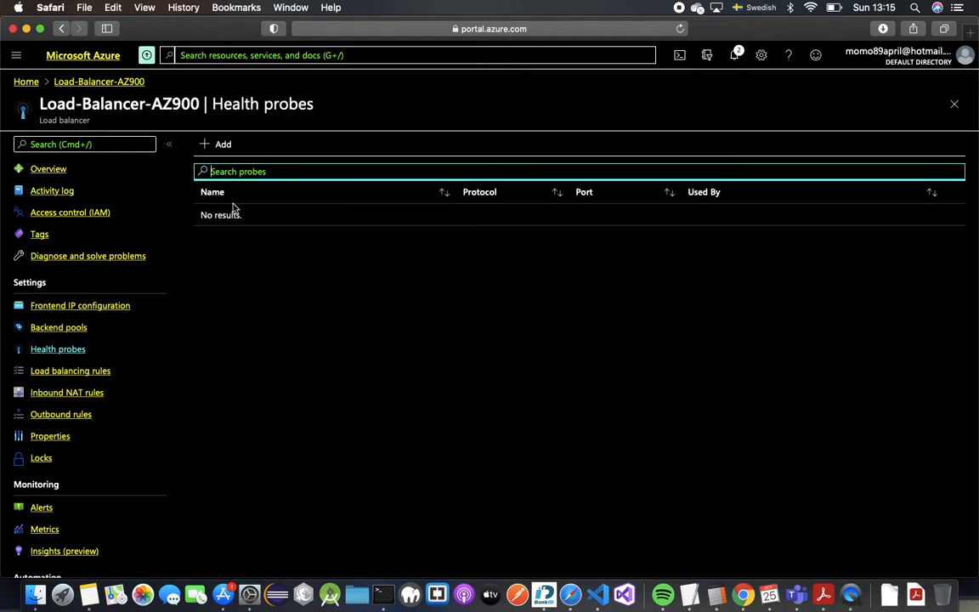
click(210, 148)
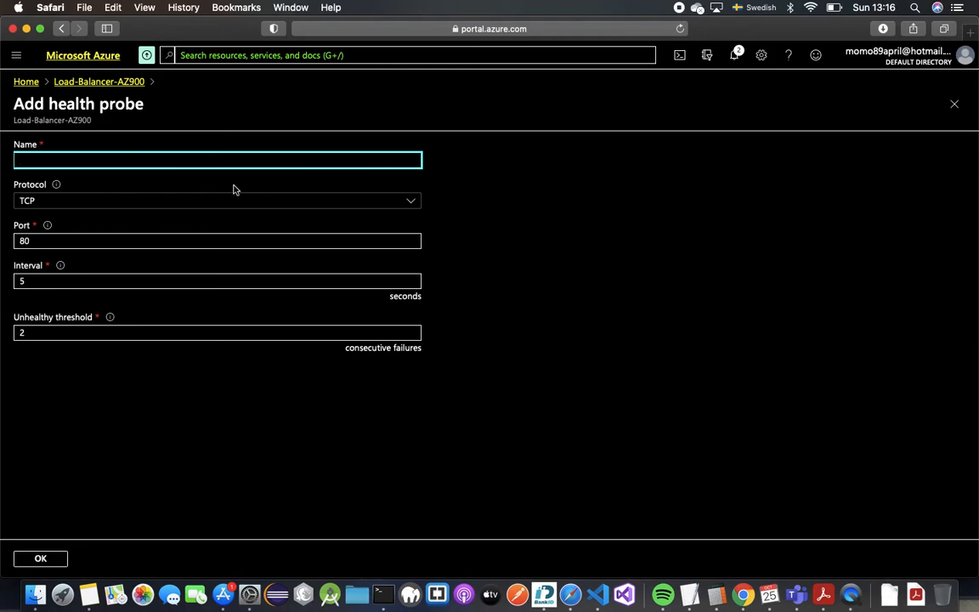
text(Health-Probe )
text(LoadbBa)
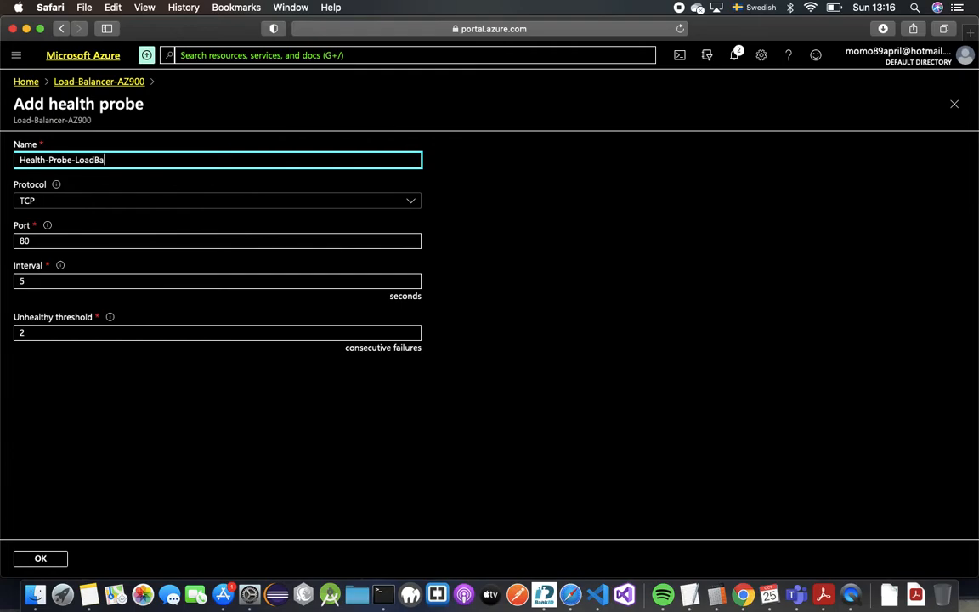
text(lancer)
key(Tab)
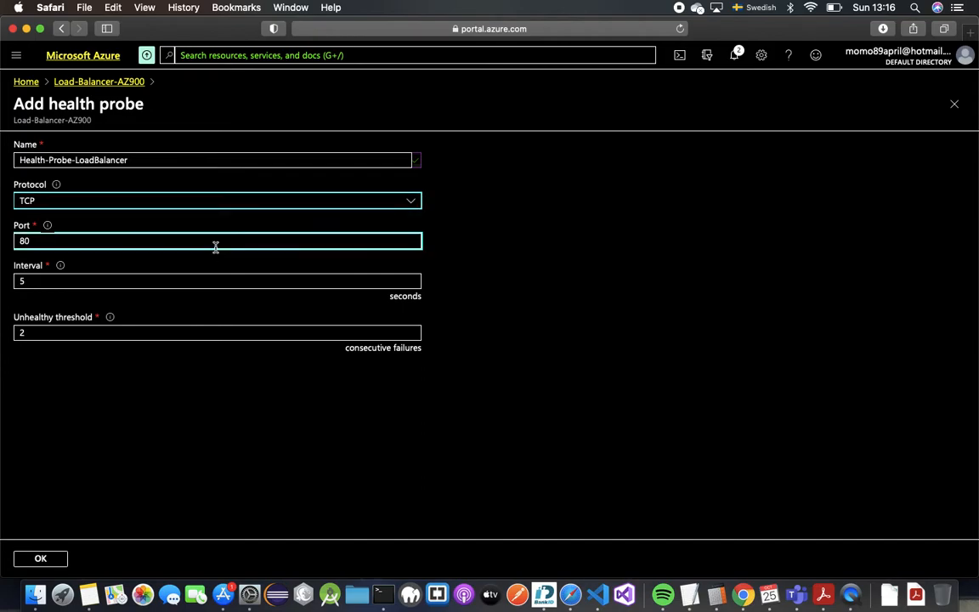
click(93, 241)
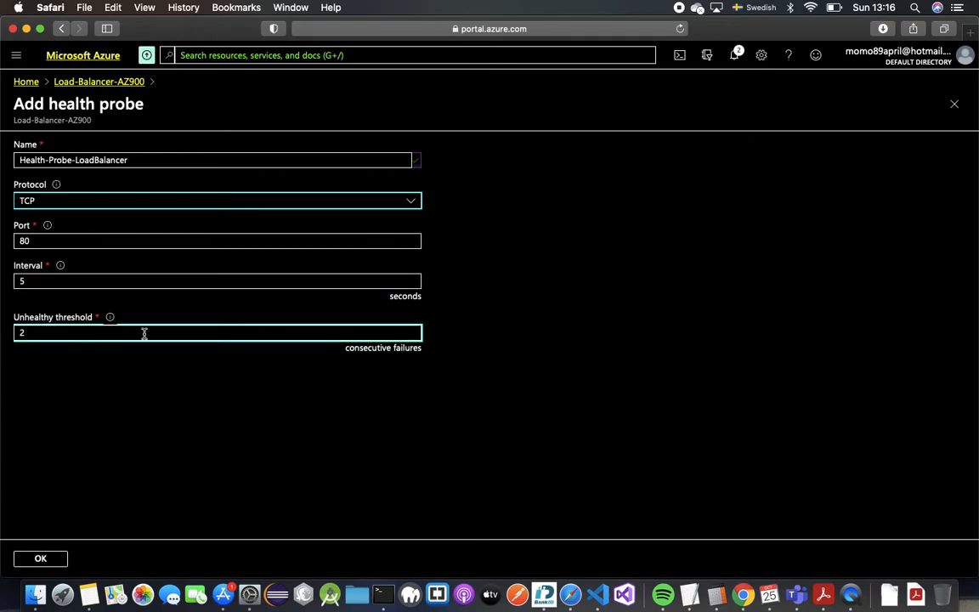
click(52, 558)
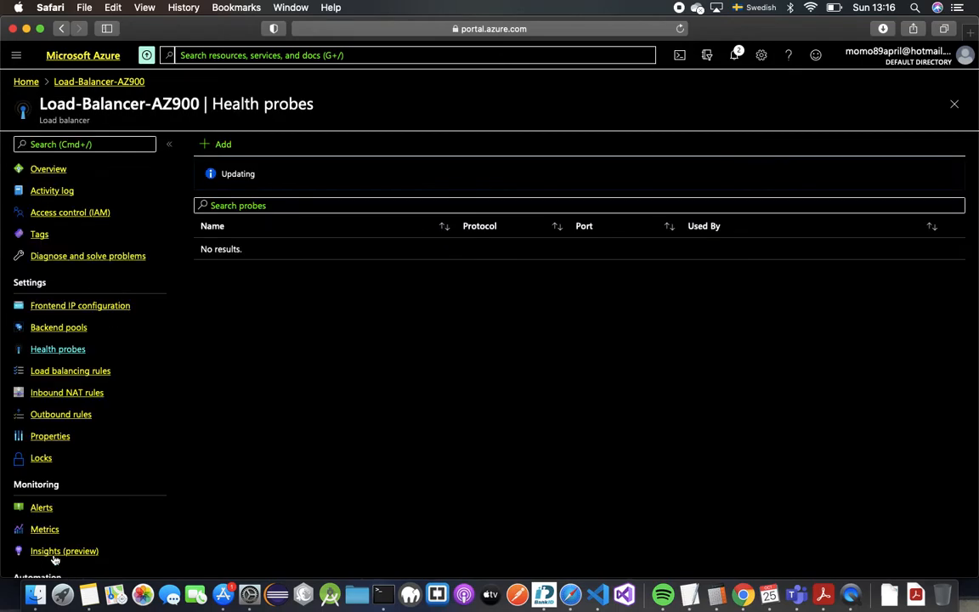
click(84, 332)
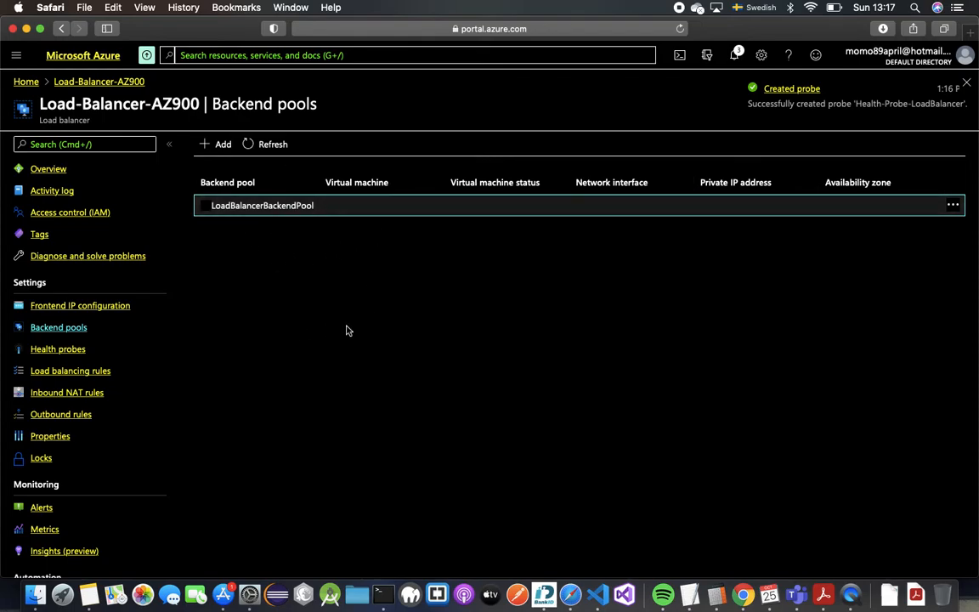
click(133, 358)
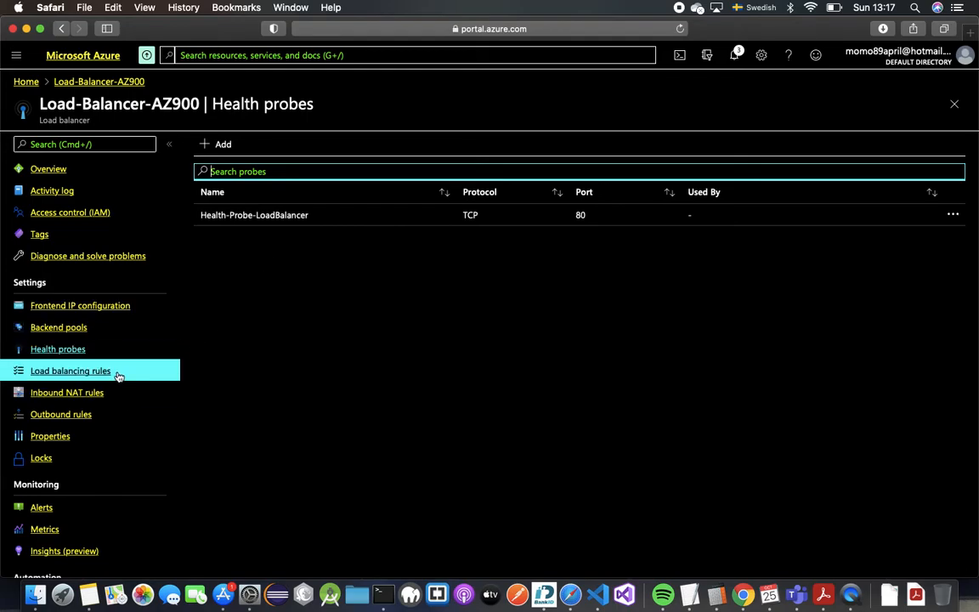
- Start a new load balancing rule named LoadBalancerRule
click(119, 376)
click(215, 144)
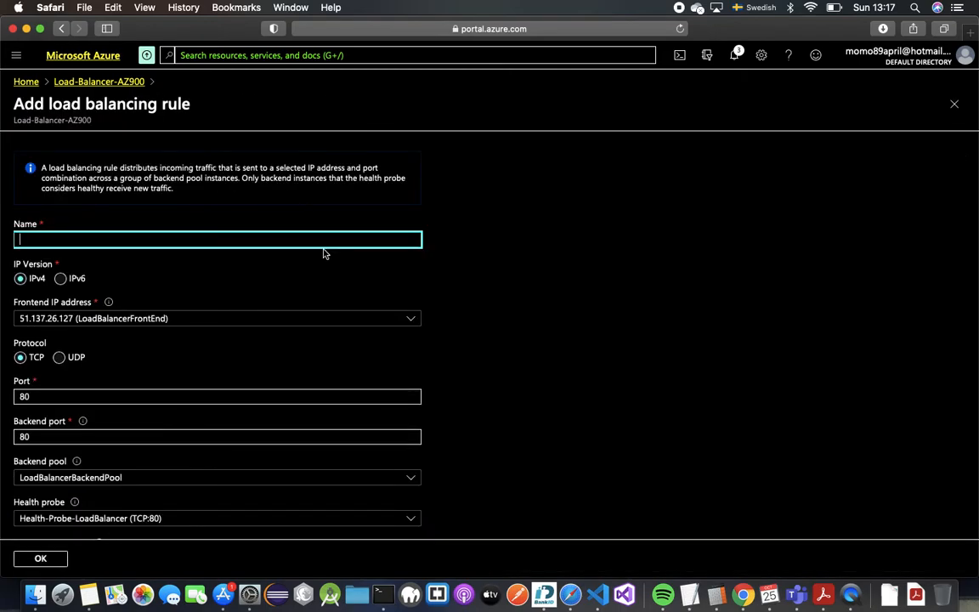
text(Load)
text(Balancer)
text(Ry)
scroll(489, 340, down, 3)
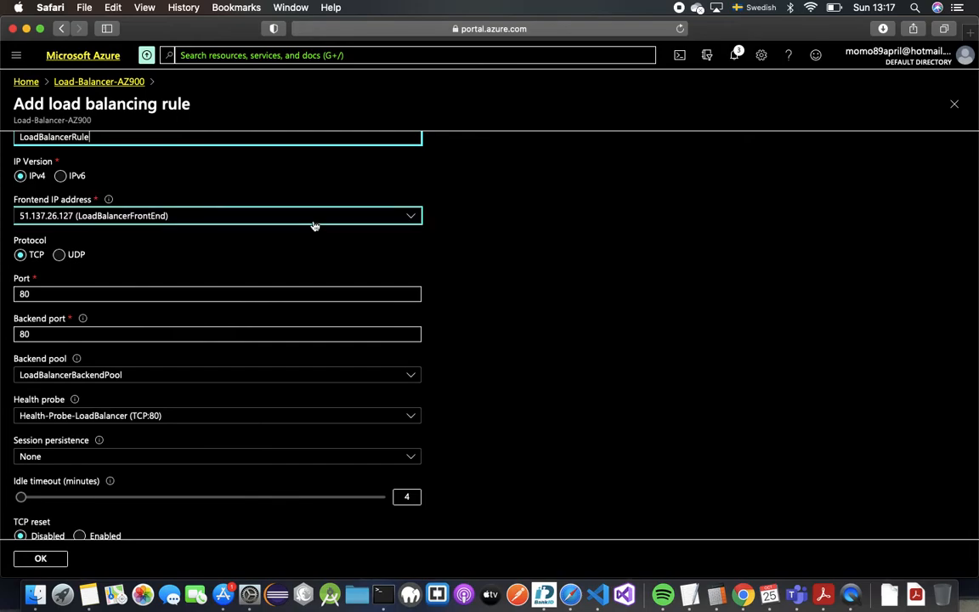
- Keep frontend and backend port 80 and session persistence None, then save the rule
click(96, 241)
scroll(97, 241, down, 3)
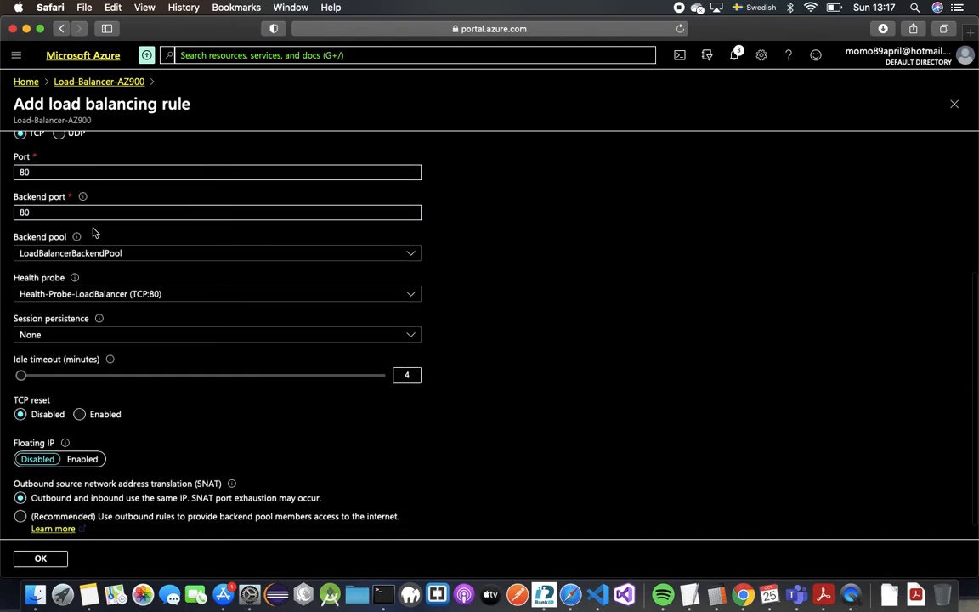
click(59, 213)
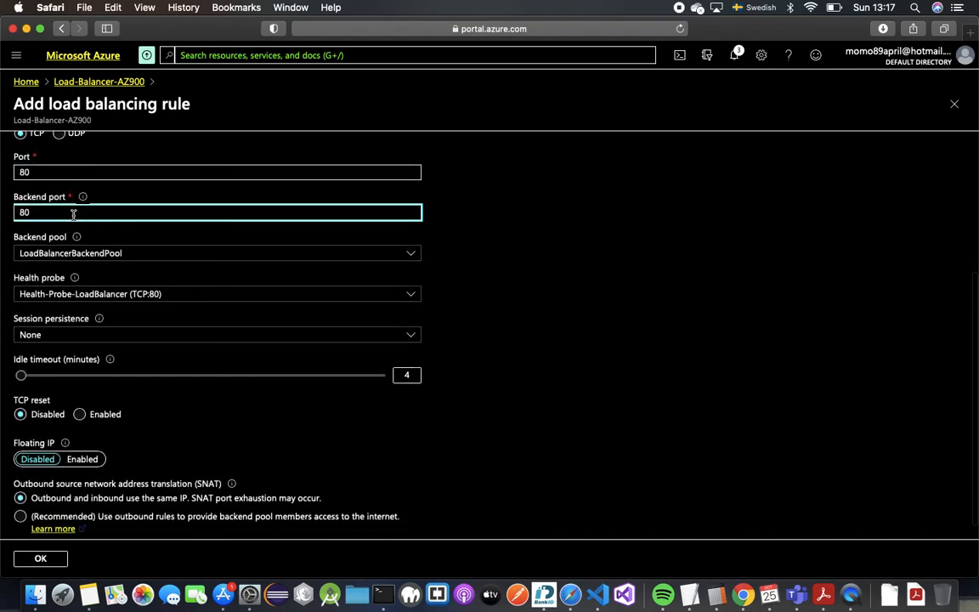
scroll(108, 251, down, 1)
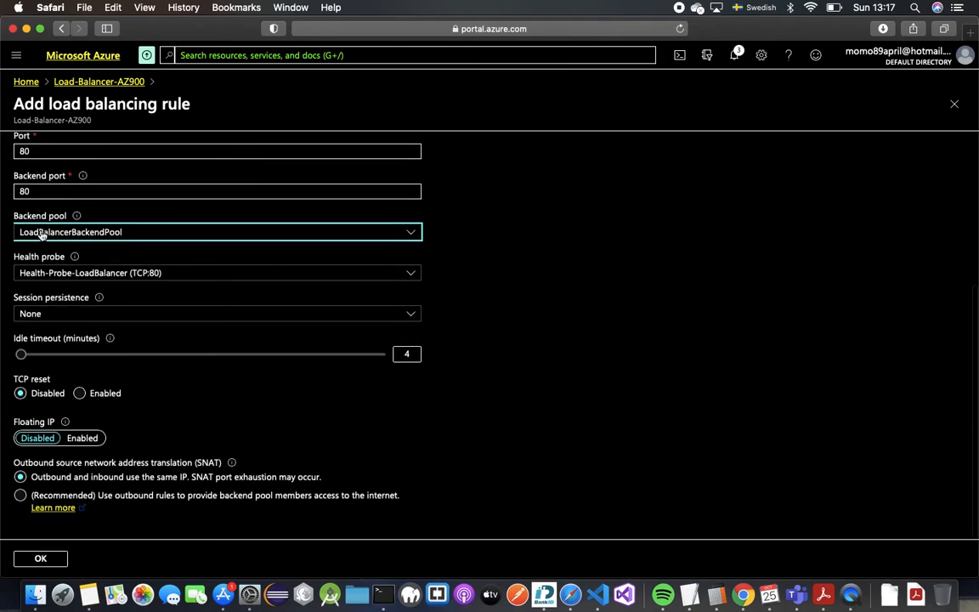
mouse_move(75, 217)
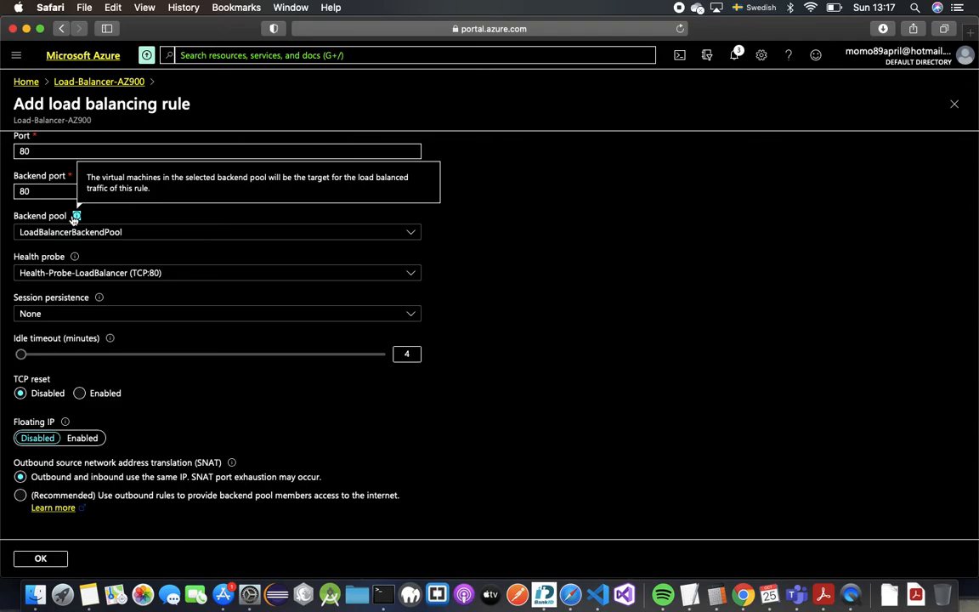
mouse_move(75, 257)
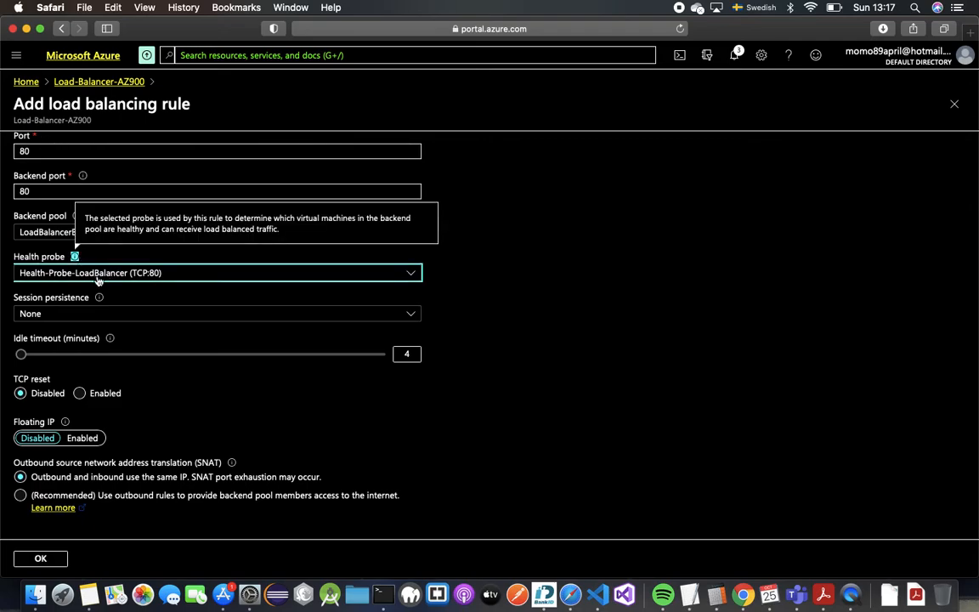
click(119, 316)
click(119, 316)
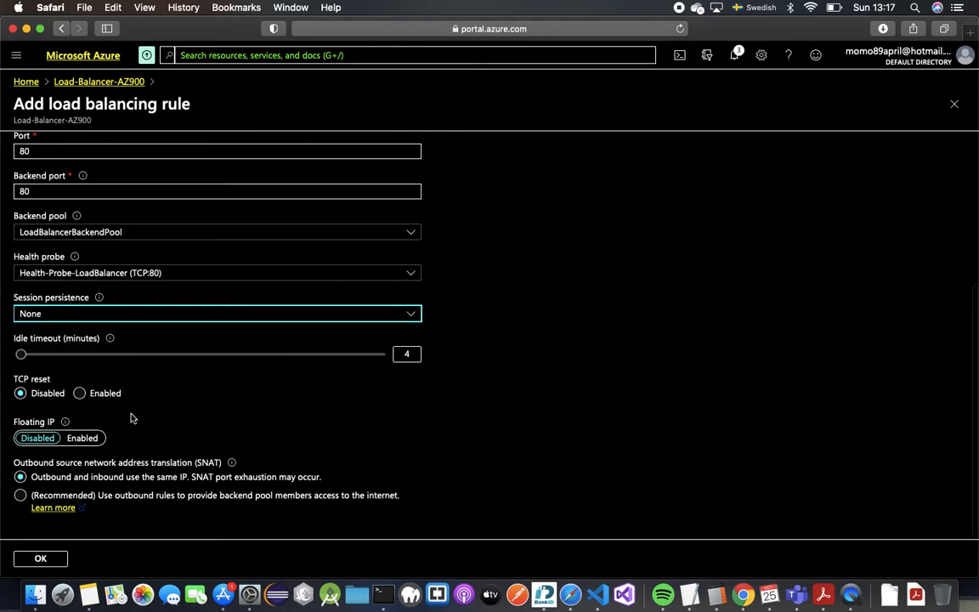
click(60, 563)
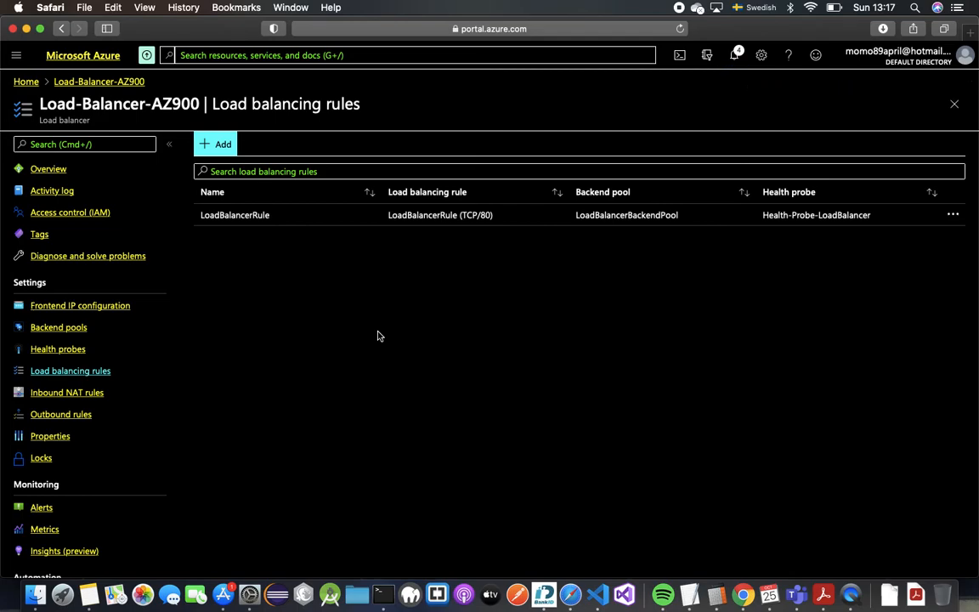
- Open the backend pools page and check the recent notifications
click(130, 335)
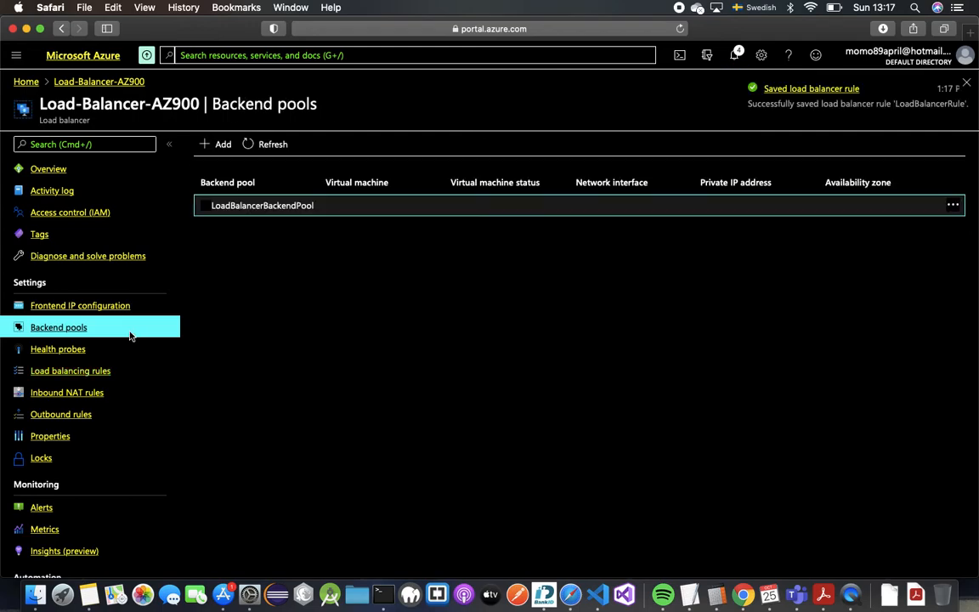
click(732, 60)
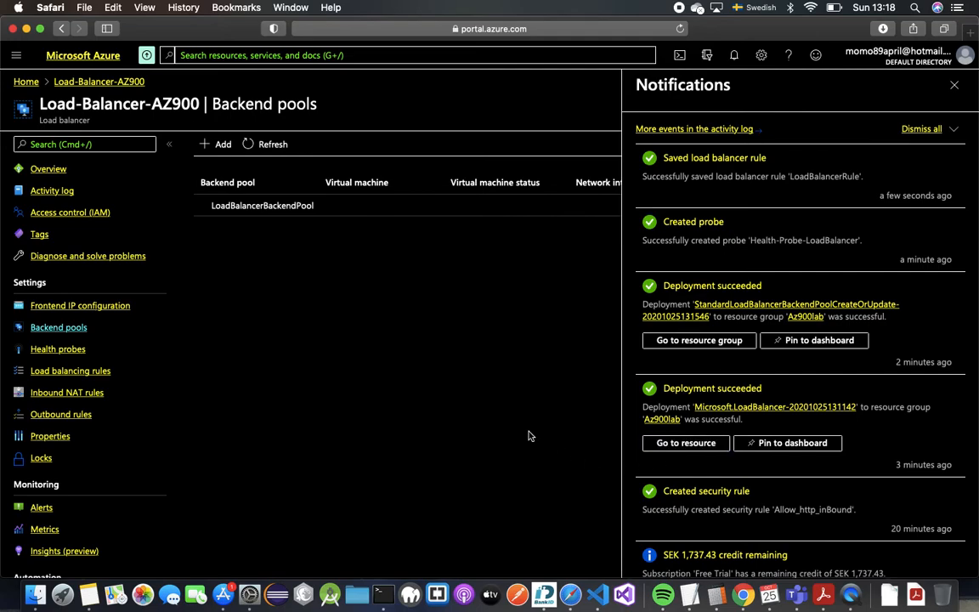
click(954, 85)
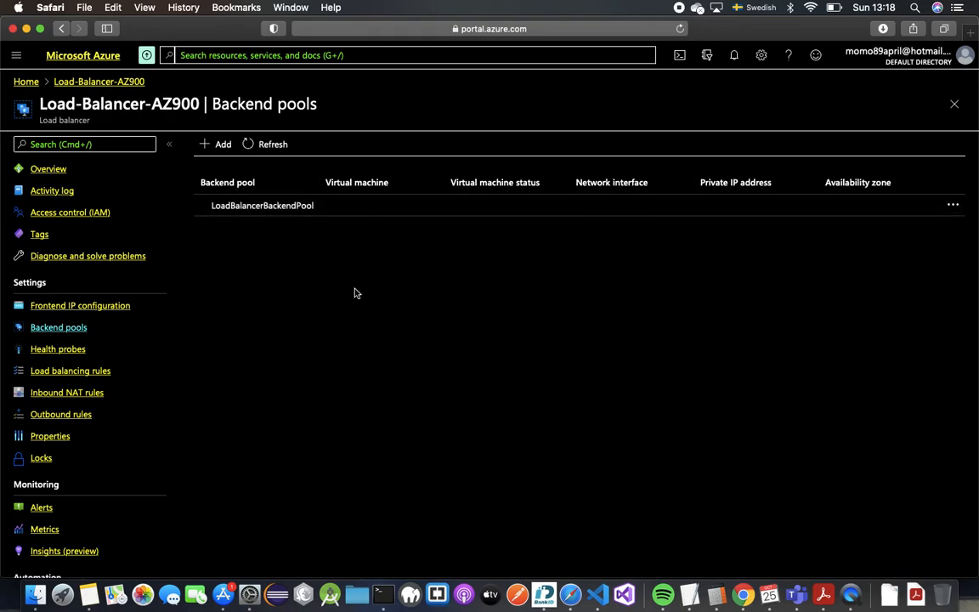
- Review Health-Probe-LoadBalancer and the rules list, ending on the frontend IP configuration
click(44, 348)
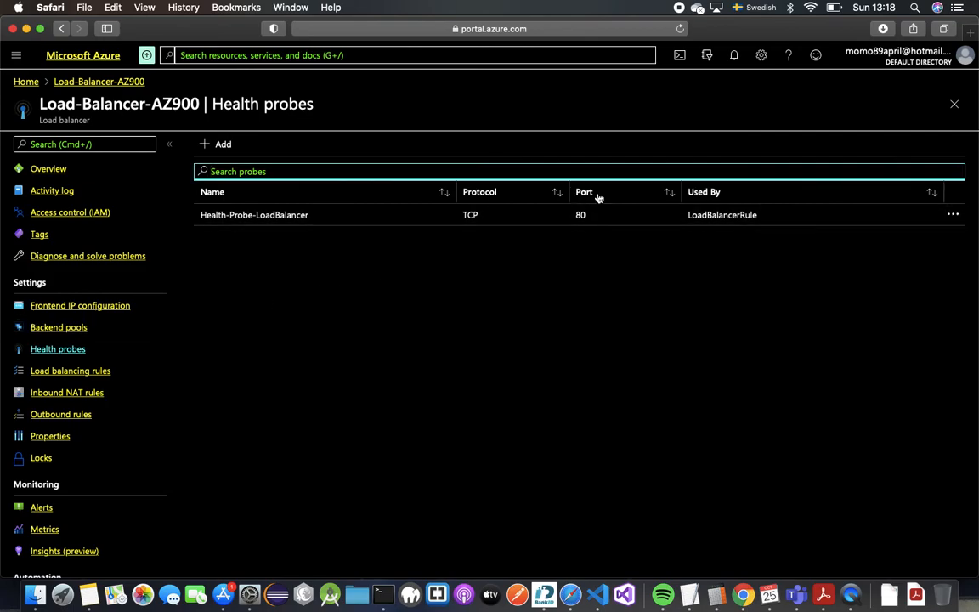
click(700, 222)
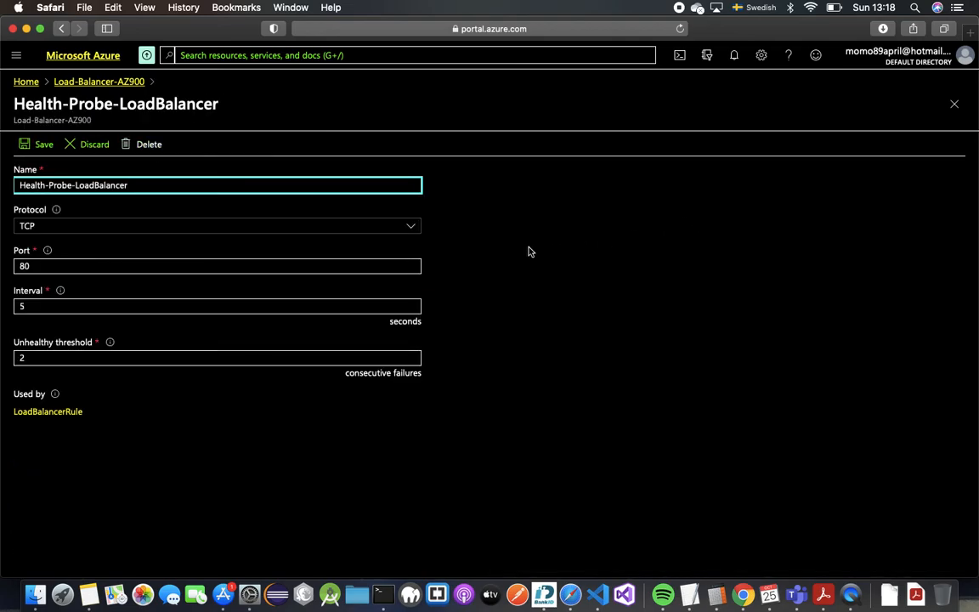
click(955, 106)
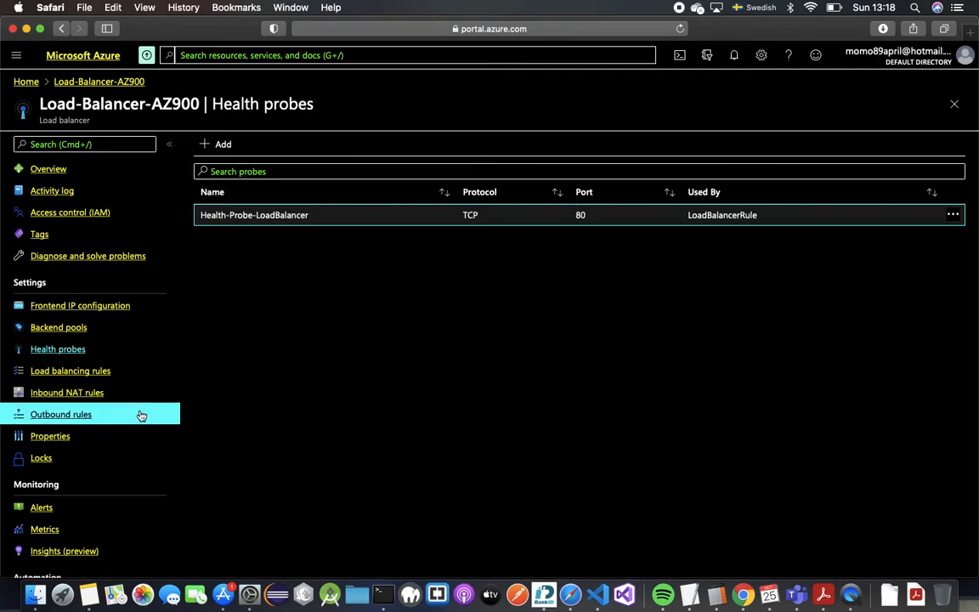
click(104, 379)
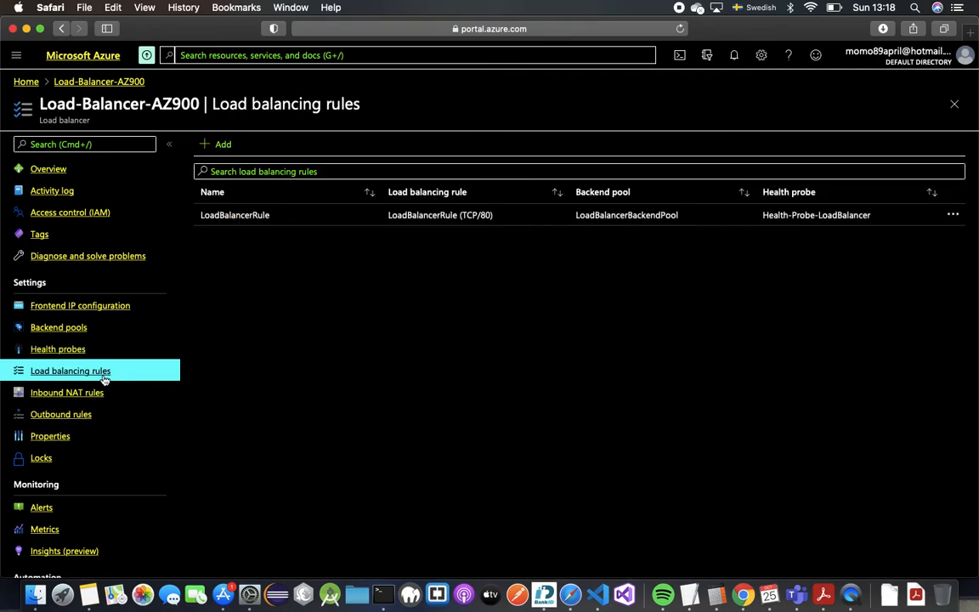
click(77, 349)
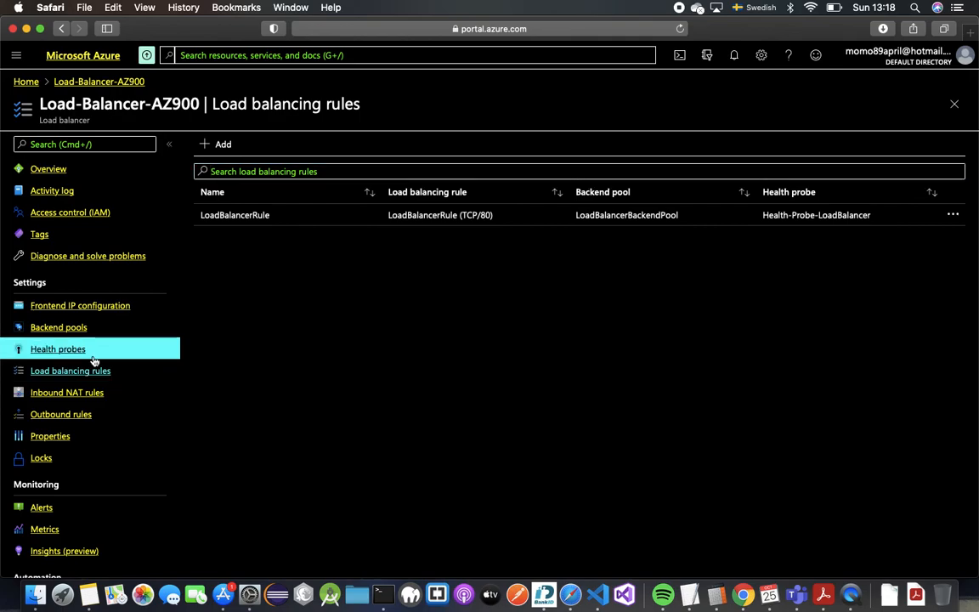
click(87, 314)
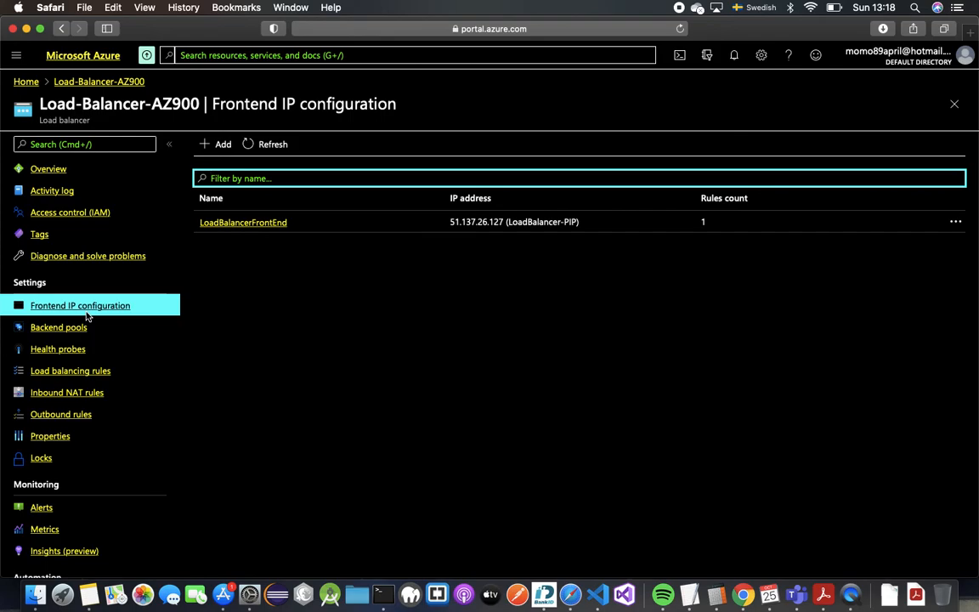